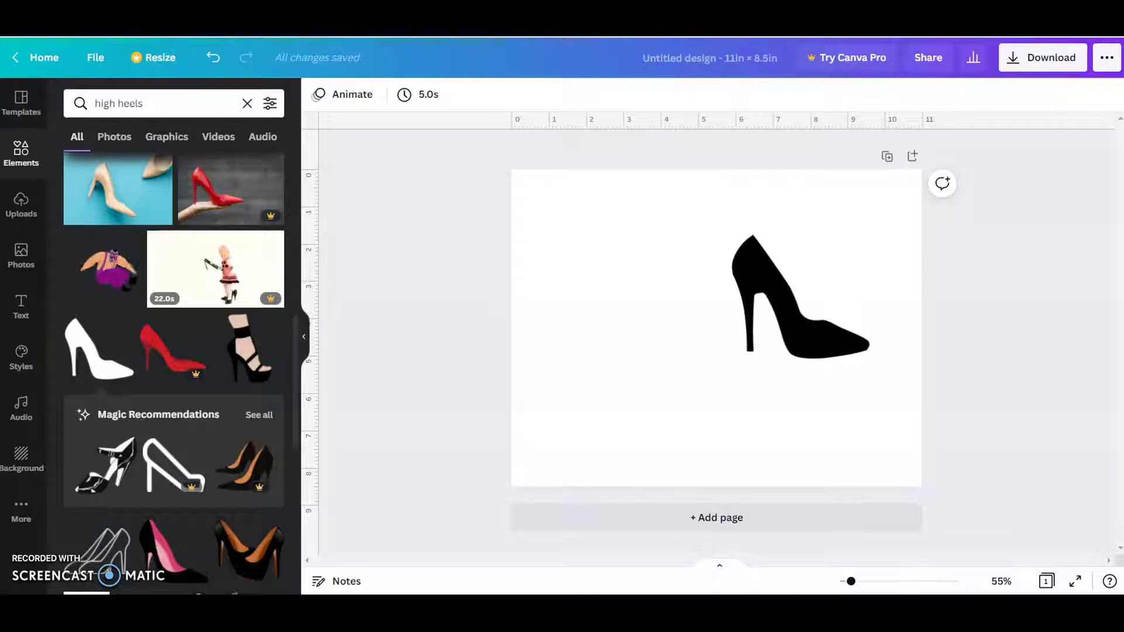
Add the strapped high heel worn on a foot to the page and select it together with the black pump.
click(240, 384)
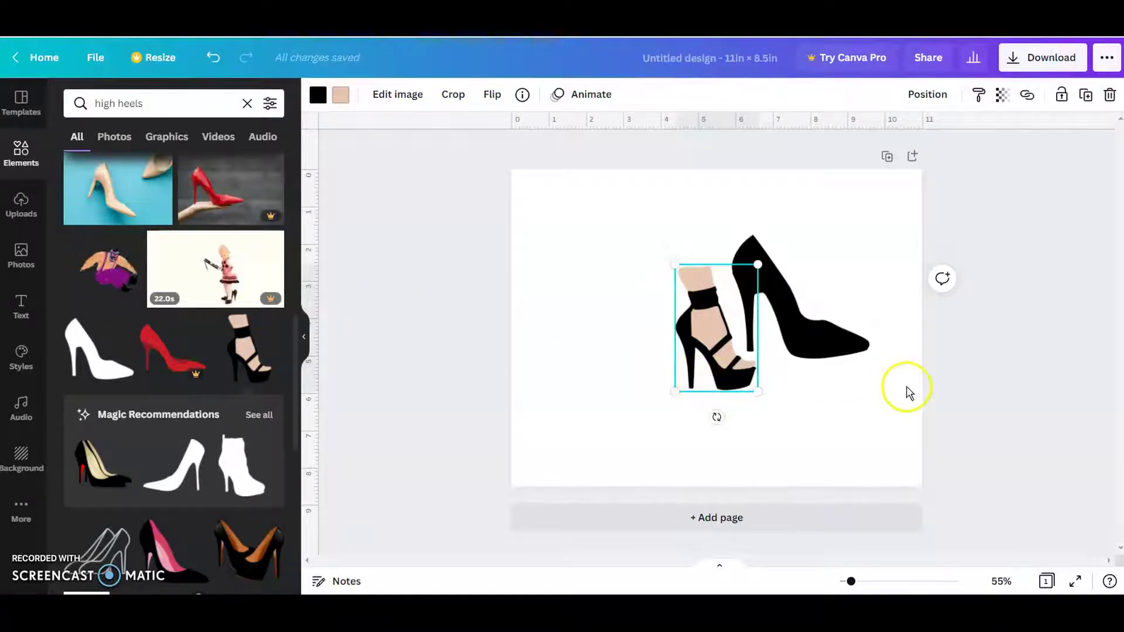
drag(1085, 404, 670, 263)
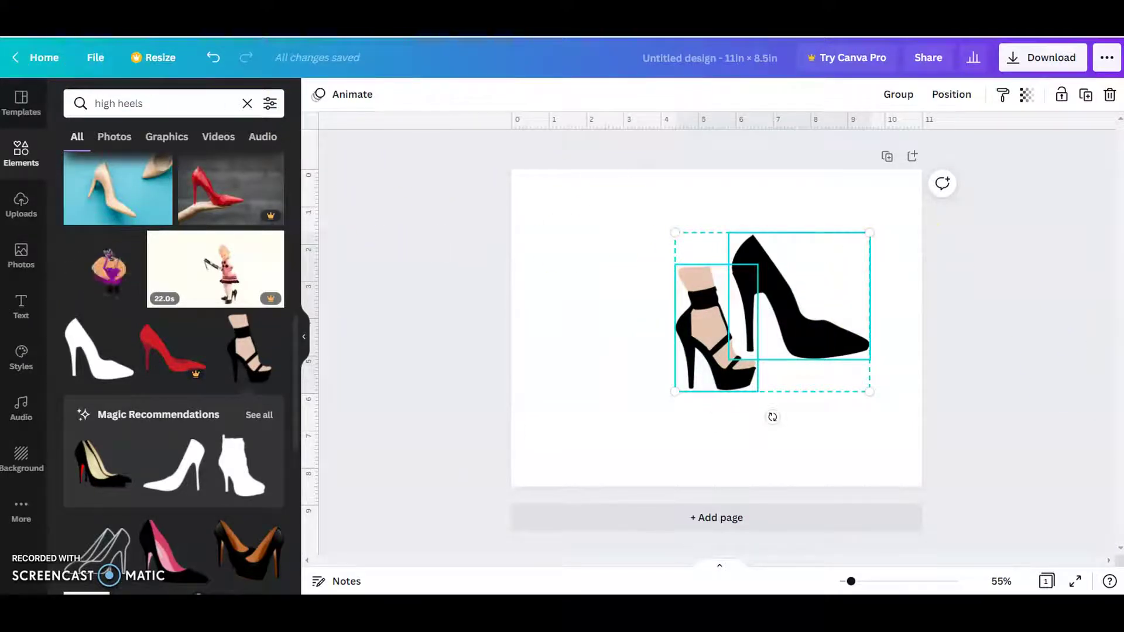
Leave the current design and create a new blank design using the recent custom size 11 × 8.5 in.
click(47, 66)
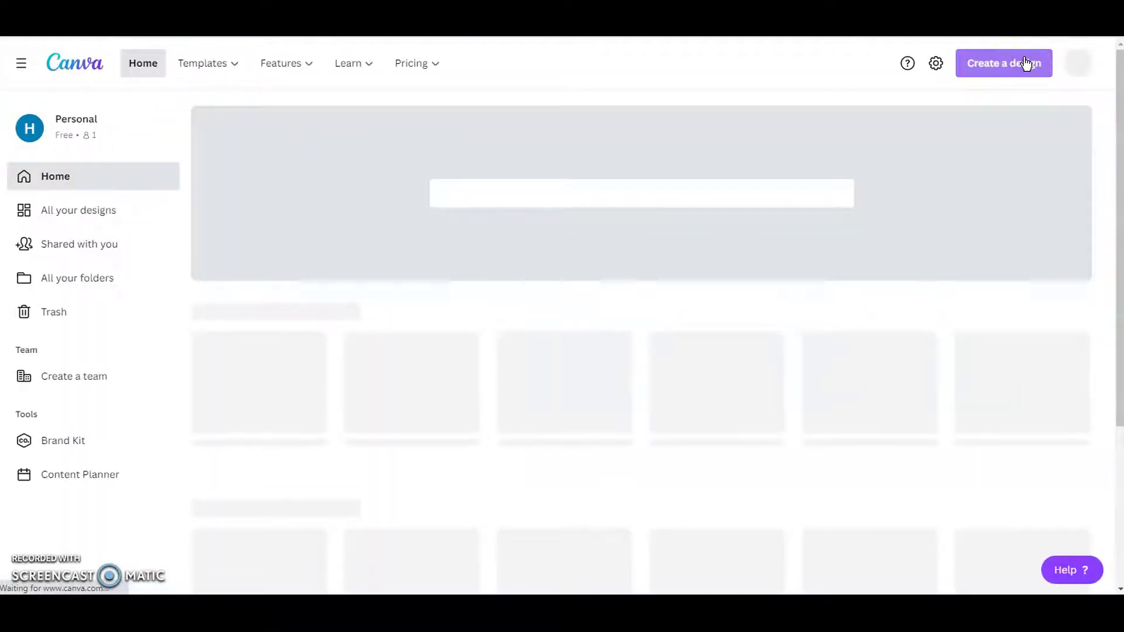
click(1025, 63)
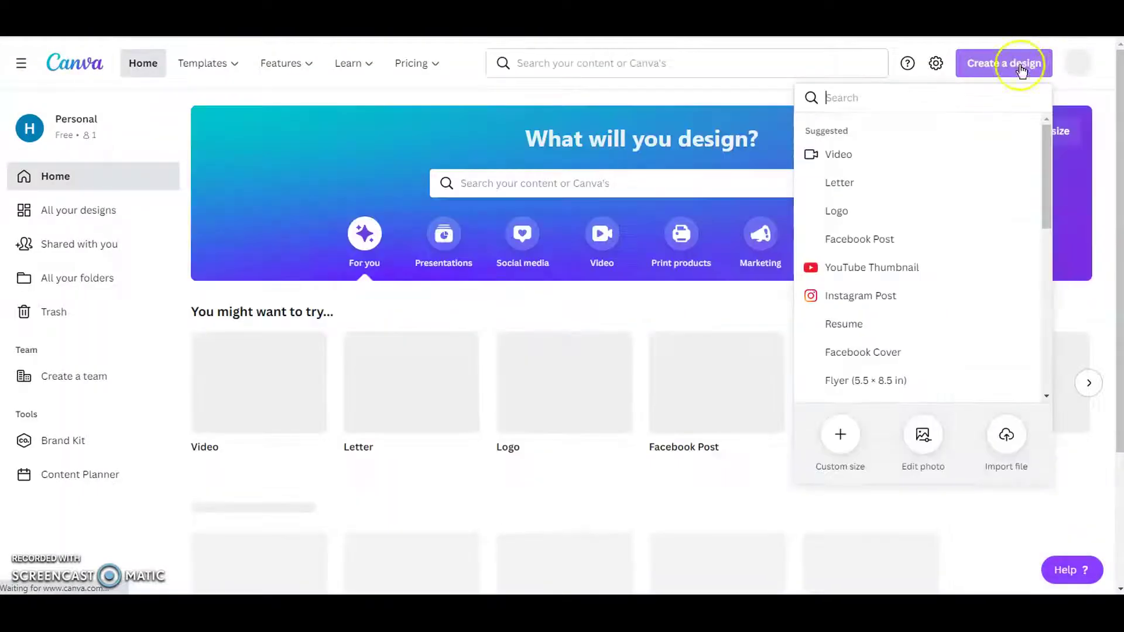
click(835, 449)
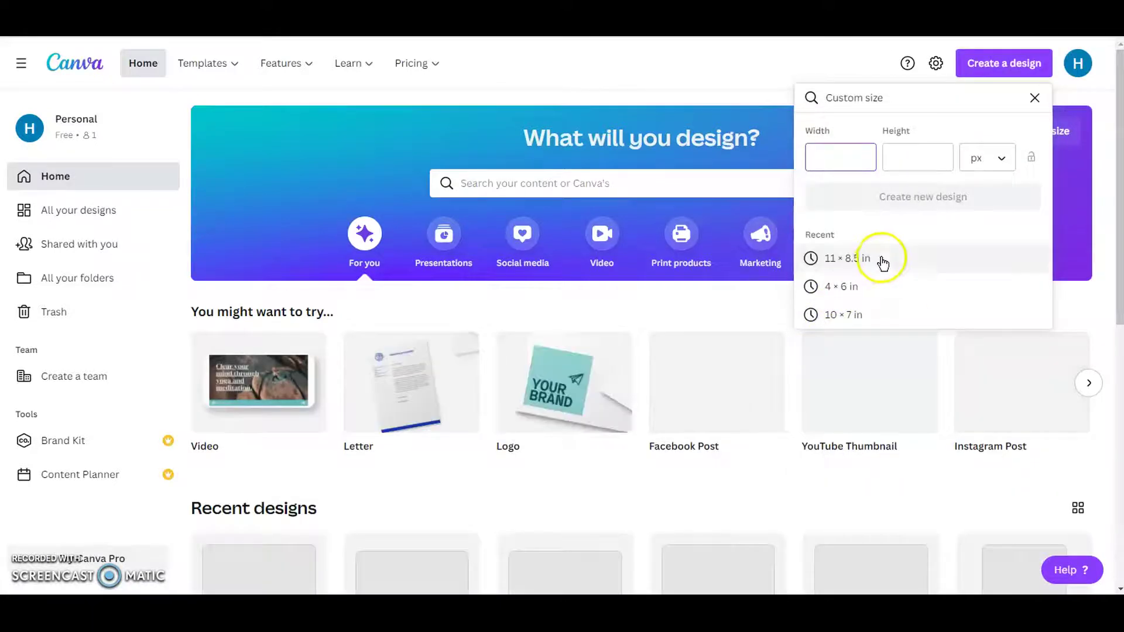
click(882, 261)
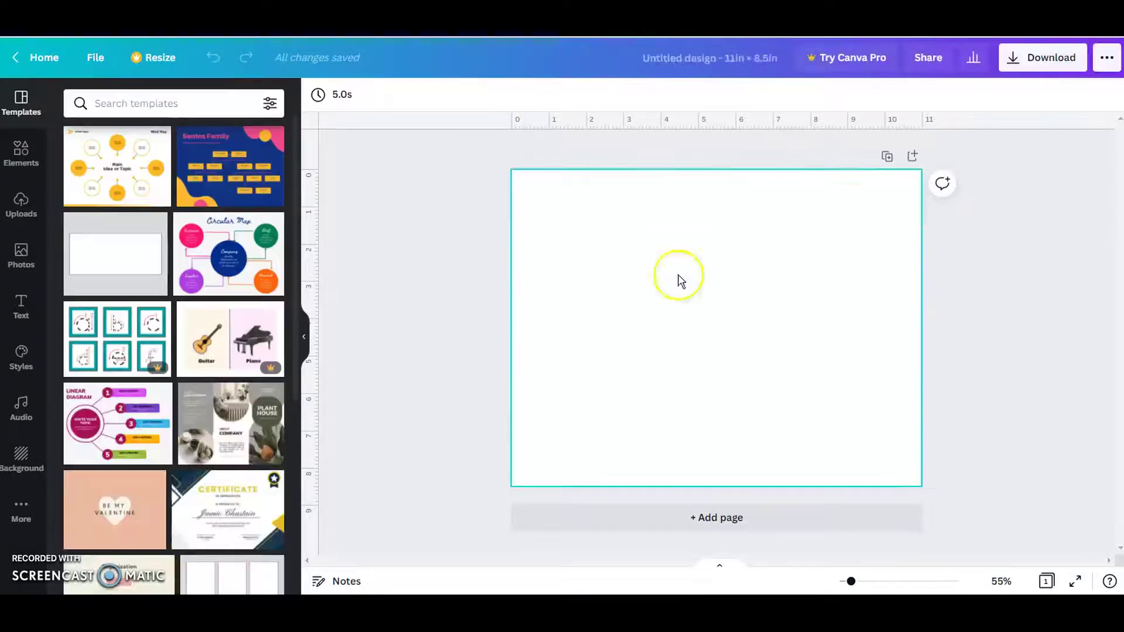
Search the elements library for high heels.
click(26, 151)
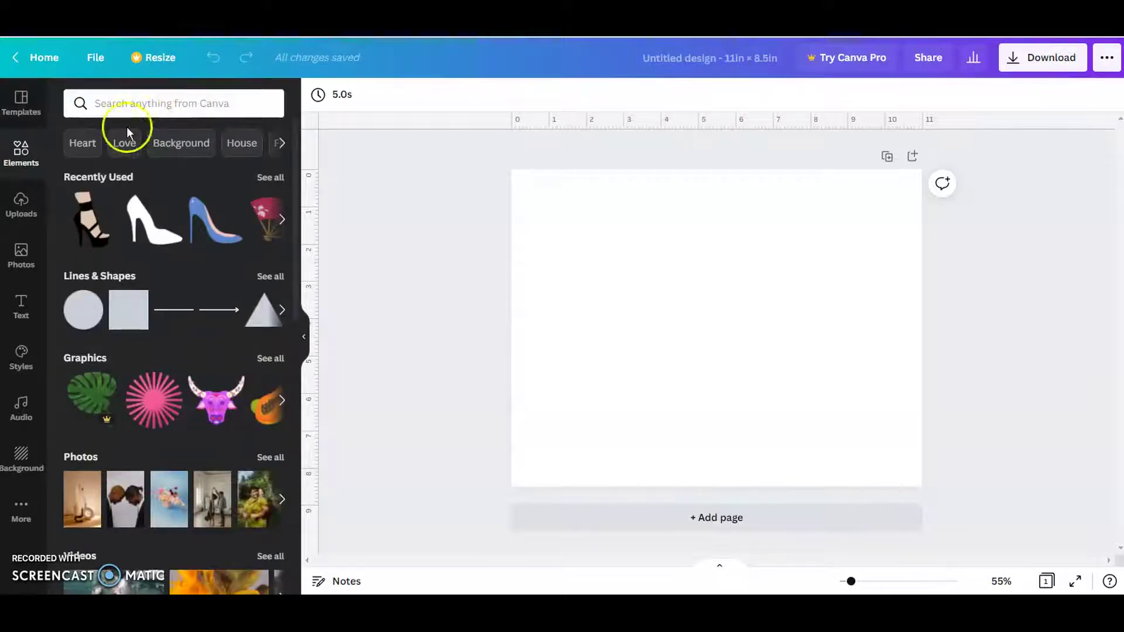
click(105, 98)
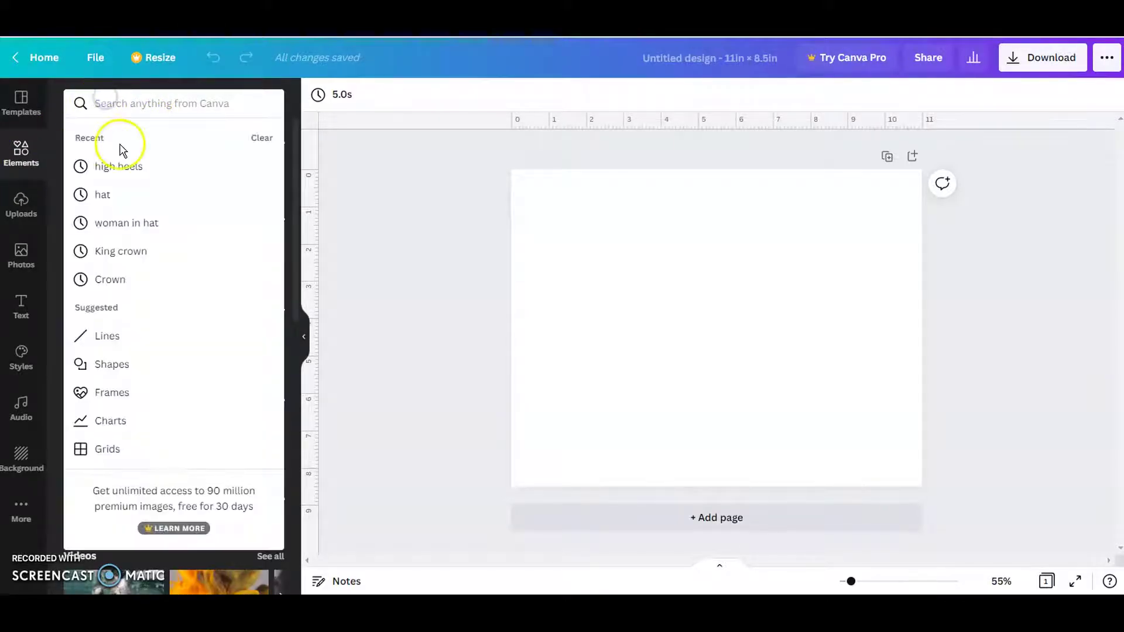
click(127, 165)
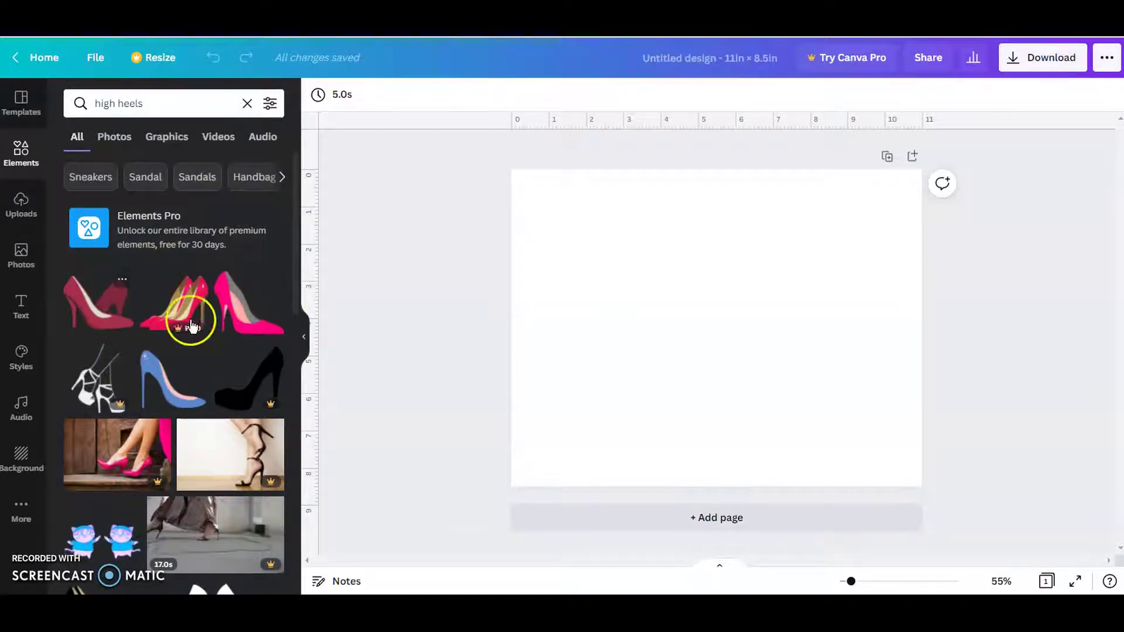
Add the strapped heel and the right-facing pump silhouette, placing the pump at the page's upper right and the strapped heel near its left edge.
scroll(275, 319, down, 5)
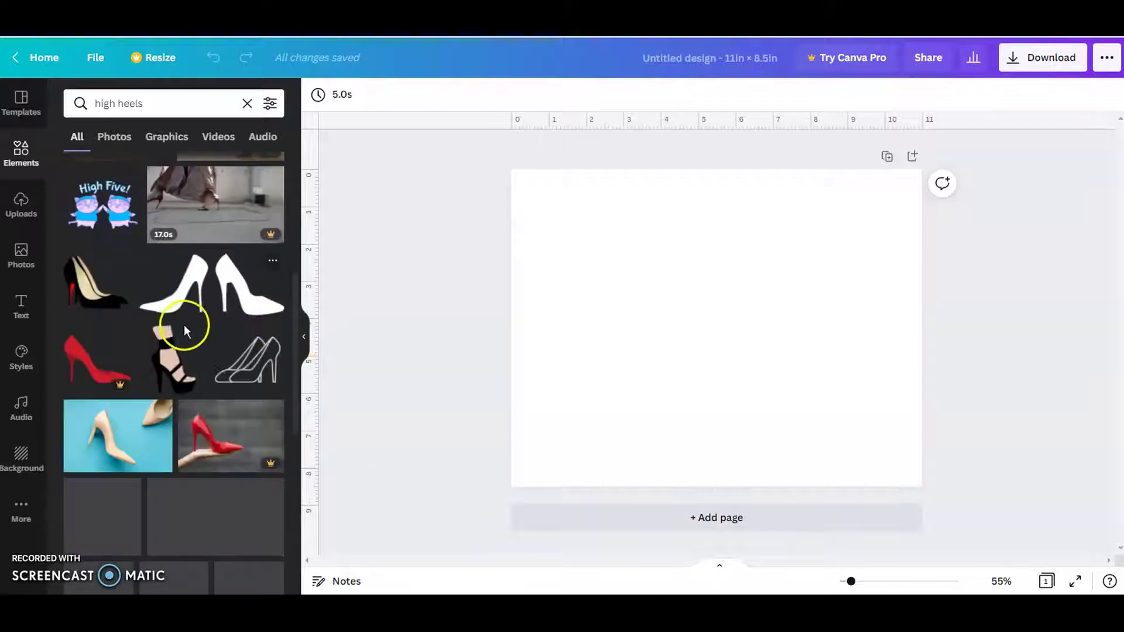
click(194, 338)
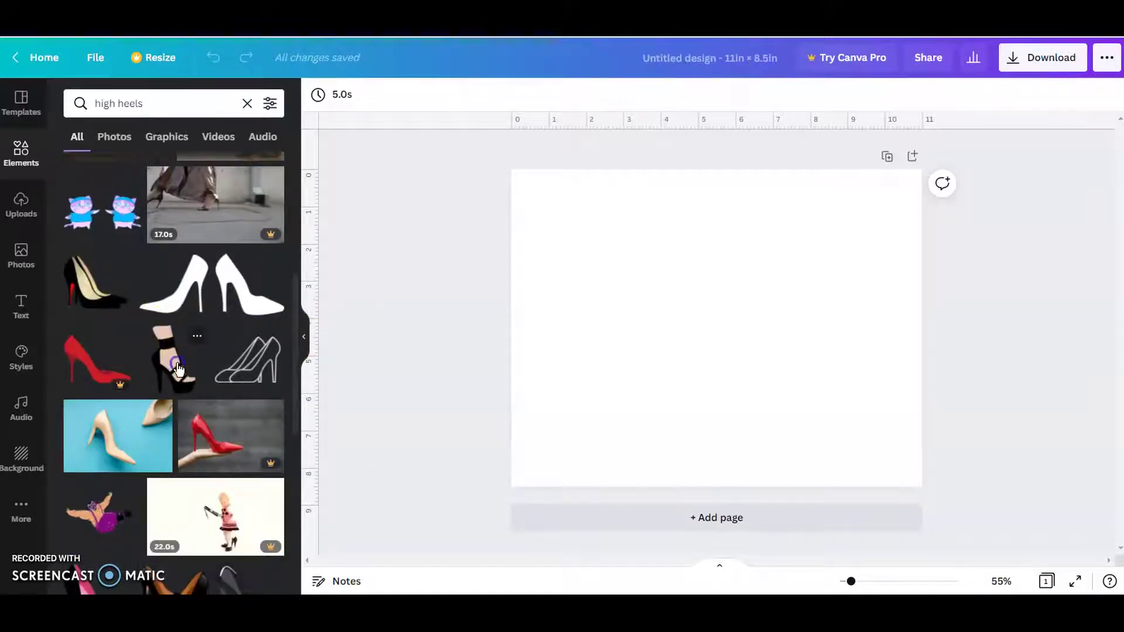
click(277, 316)
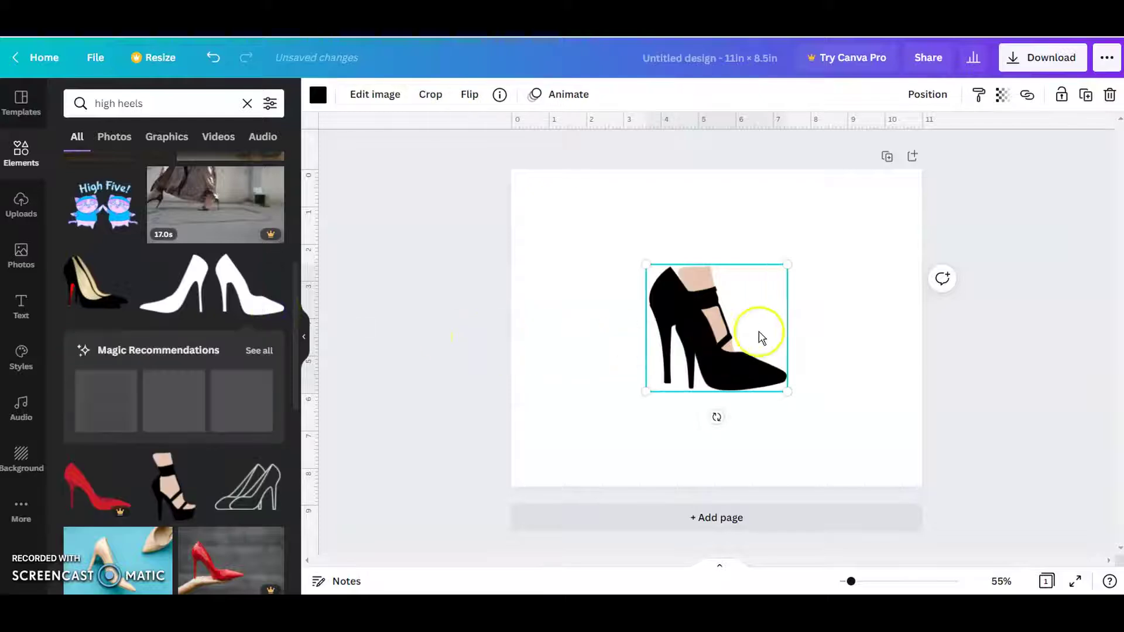
drag(743, 373, 856, 303)
drag(715, 366, 573, 351)
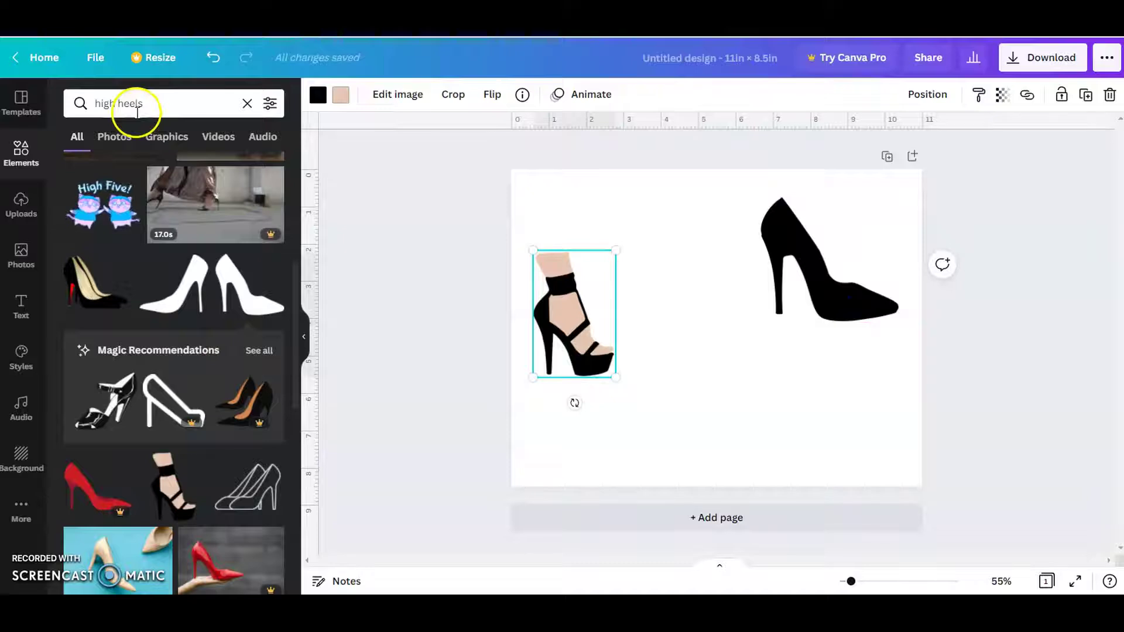
scroll(150, 333, up, 5)
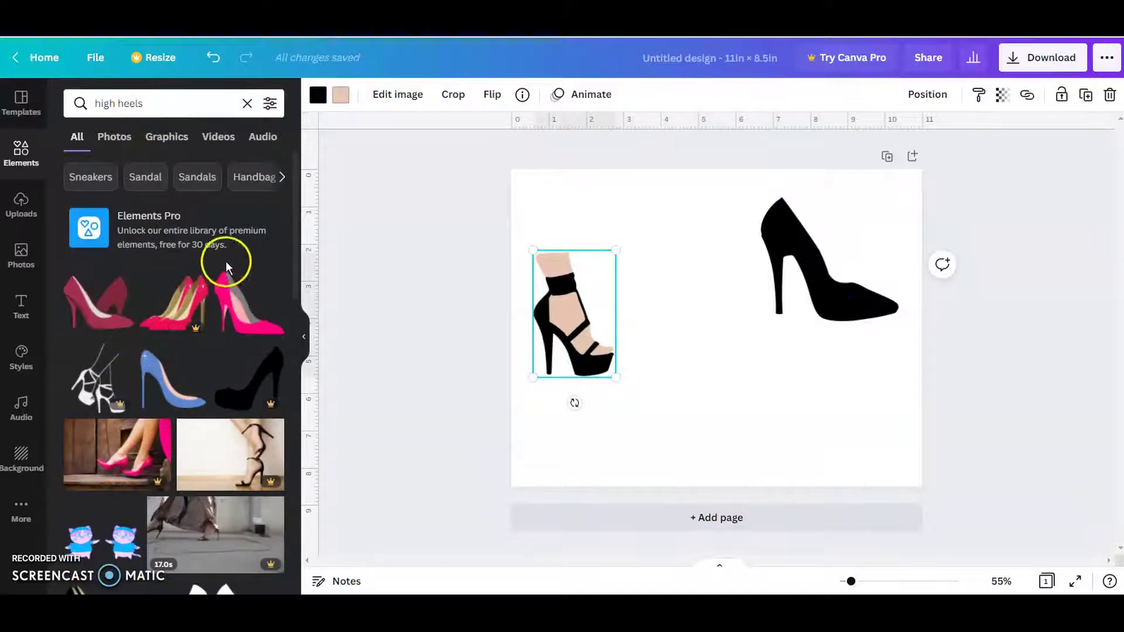
scroll(223, 378, down, 5)
scroll(216, 334, down, 5)
scroll(208, 284, up, 5)
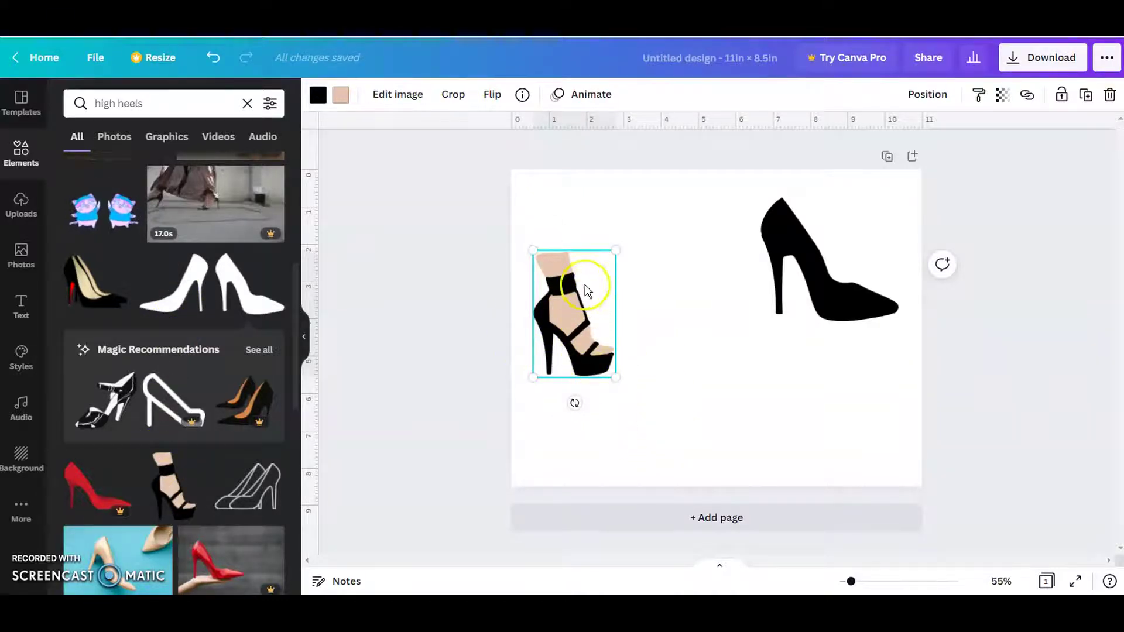
Change the skin colour of the foot in the strapped heel graphic to the custom dark brown #695242.
click(340, 99)
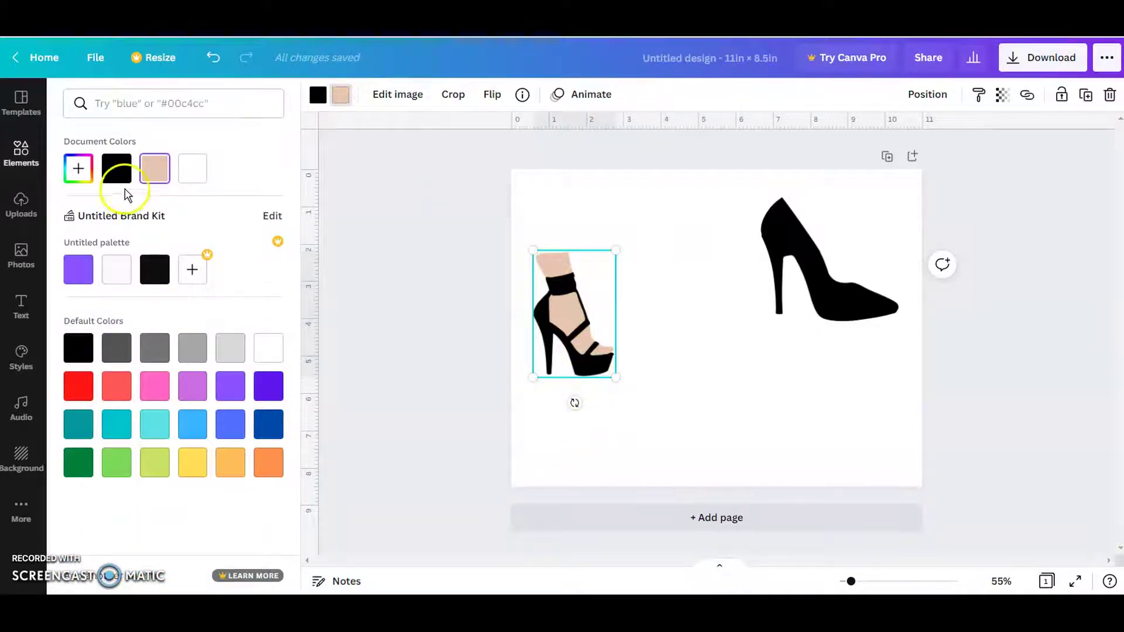
click(75, 174)
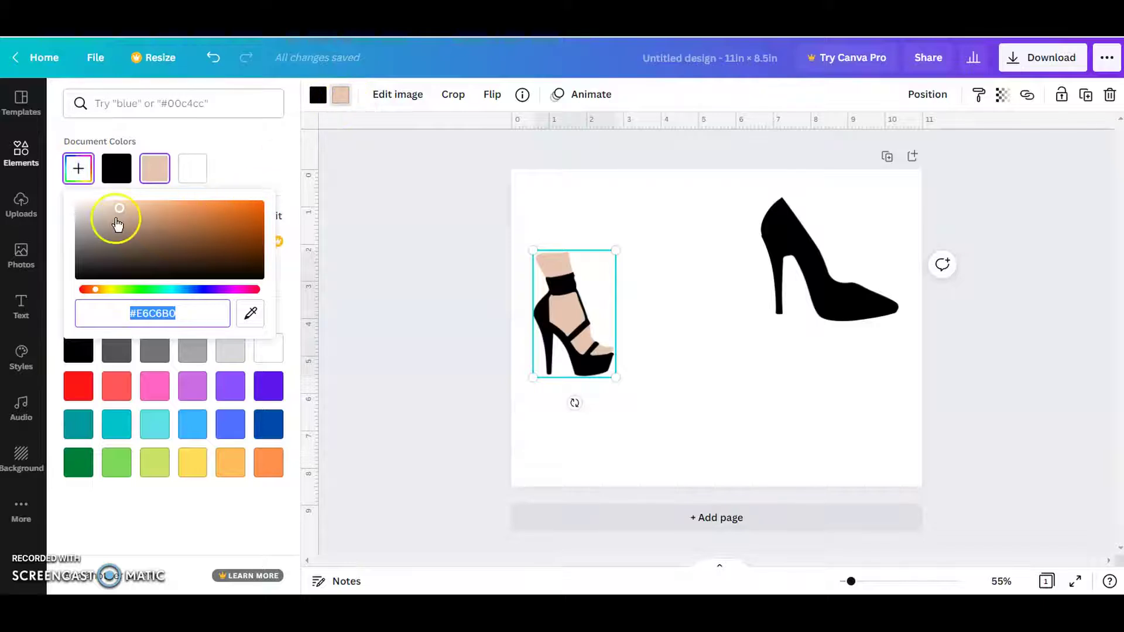
drag(121, 226, 143, 243)
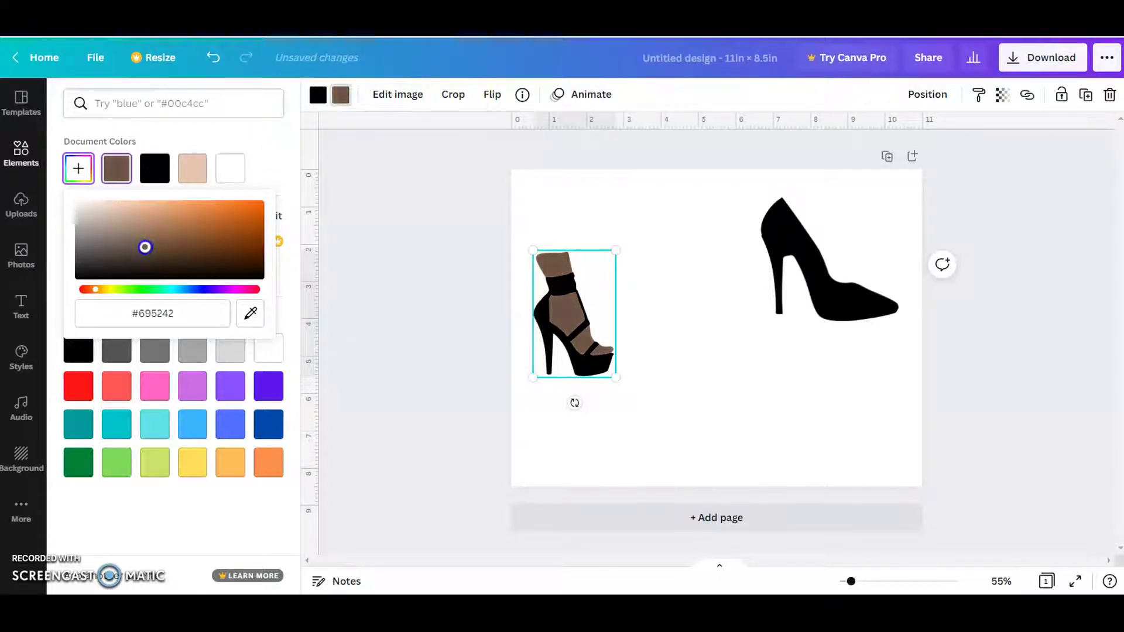
Recolour the black parts of the strapped heel to the default pink and move the graphic beside the black pump.
click(321, 98)
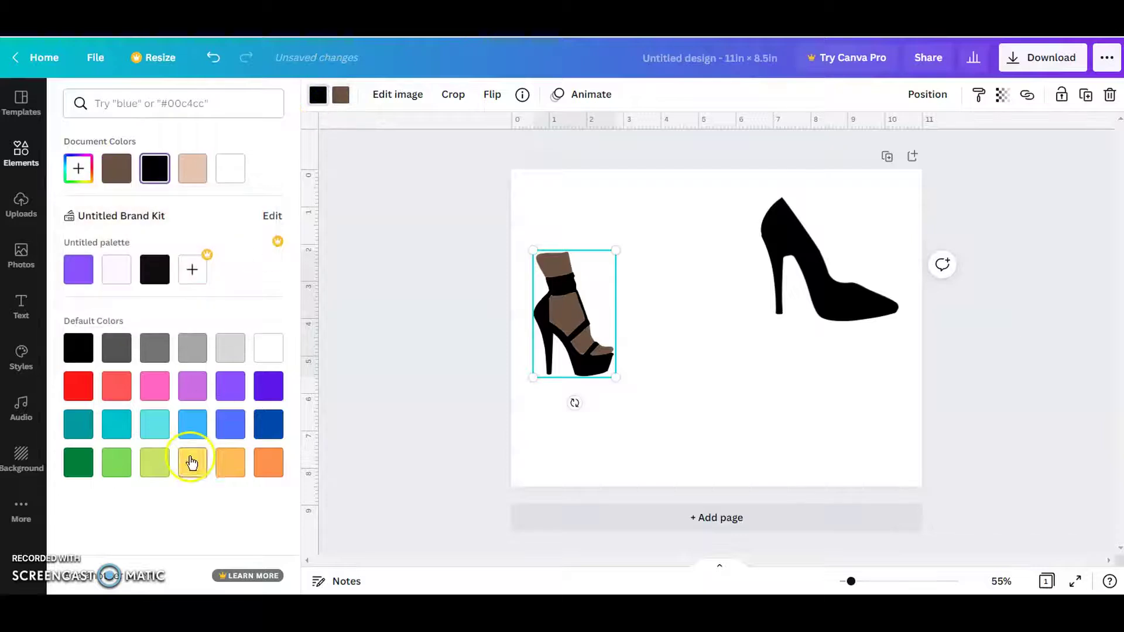
click(230, 388)
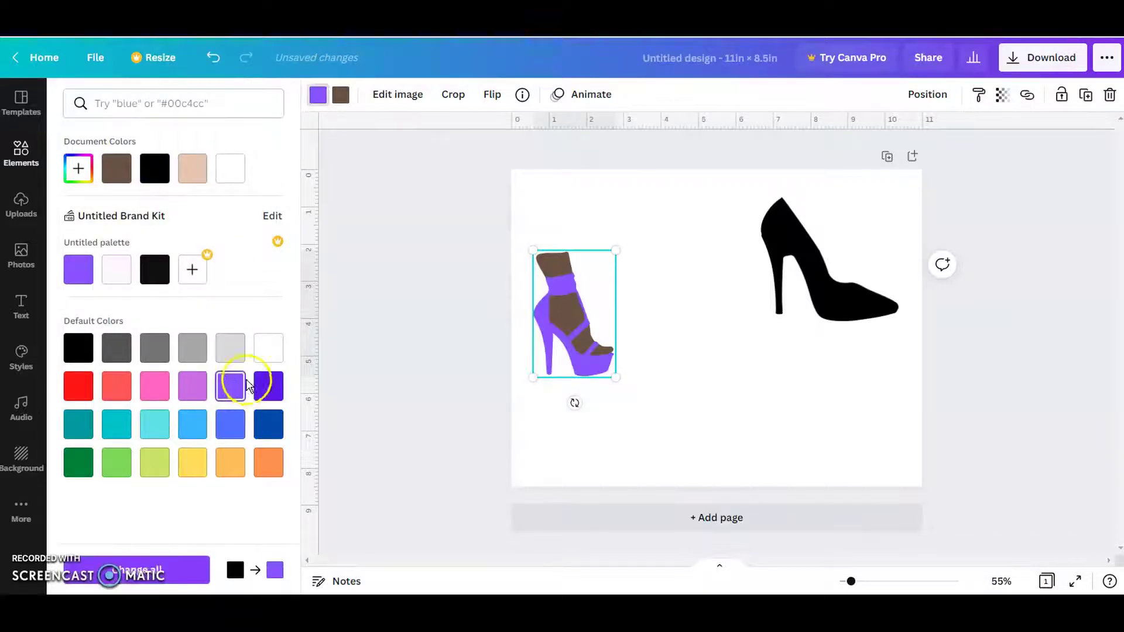
click(82, 384)
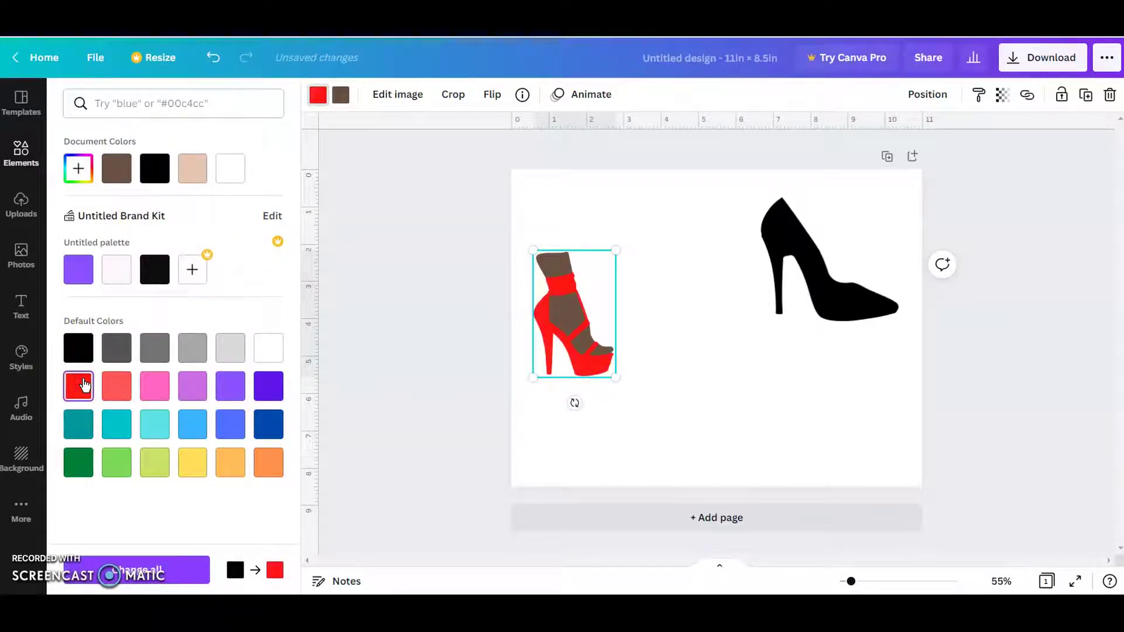
click(149, 382)
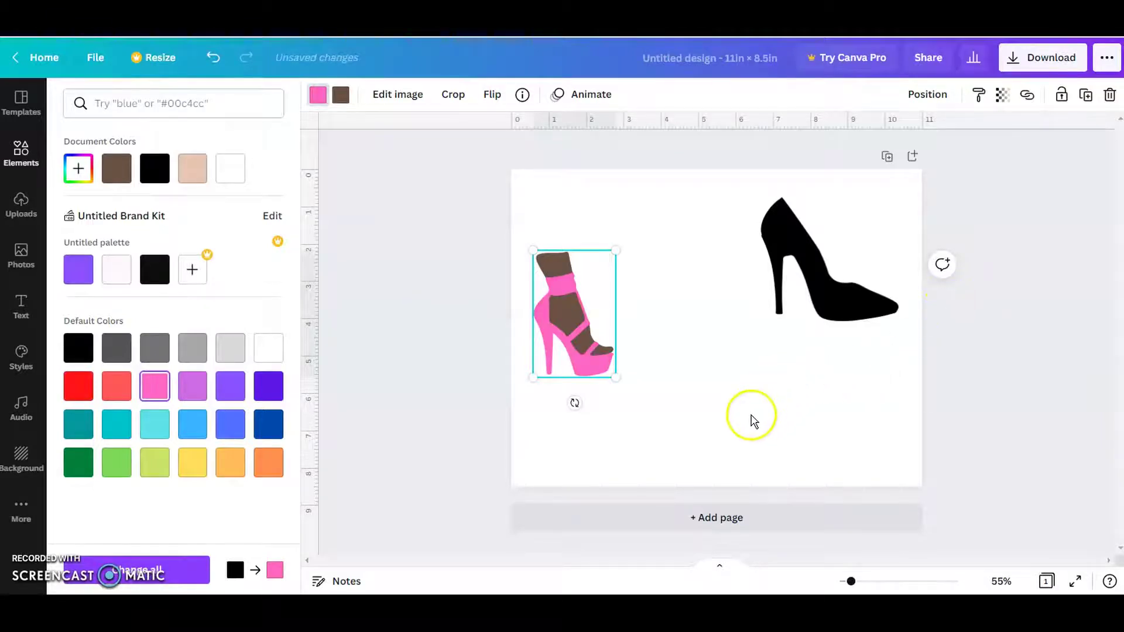
click(727, 363)
drag(571, 335, 709, 296)
Recolour the right-facing black pump with the pink from the document colours.
click(823, 316)
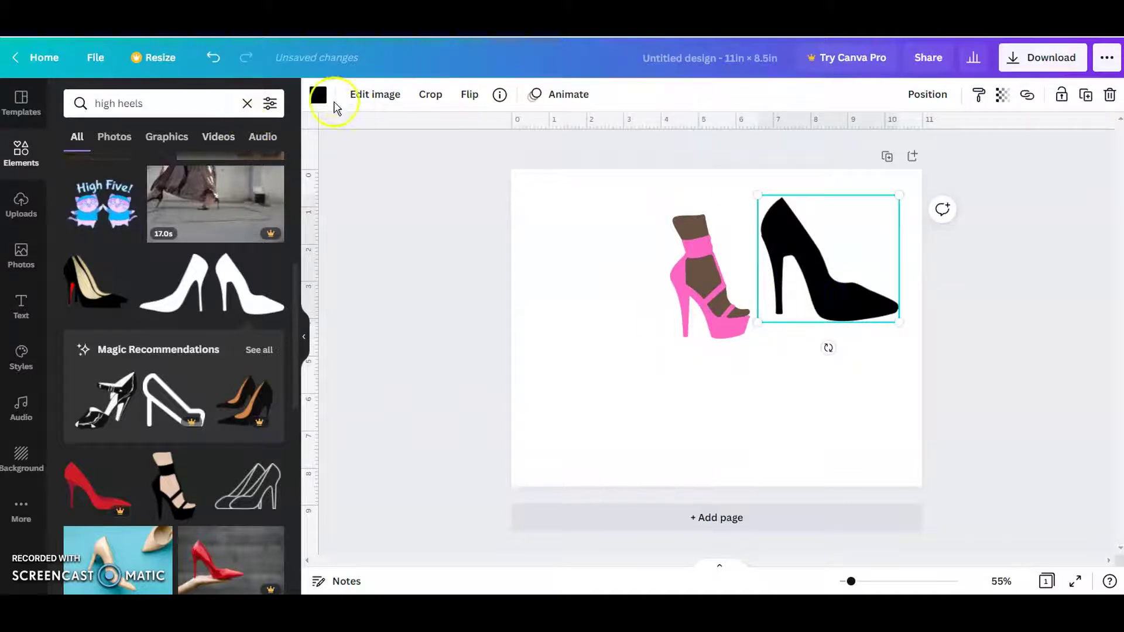
click(319, 96)
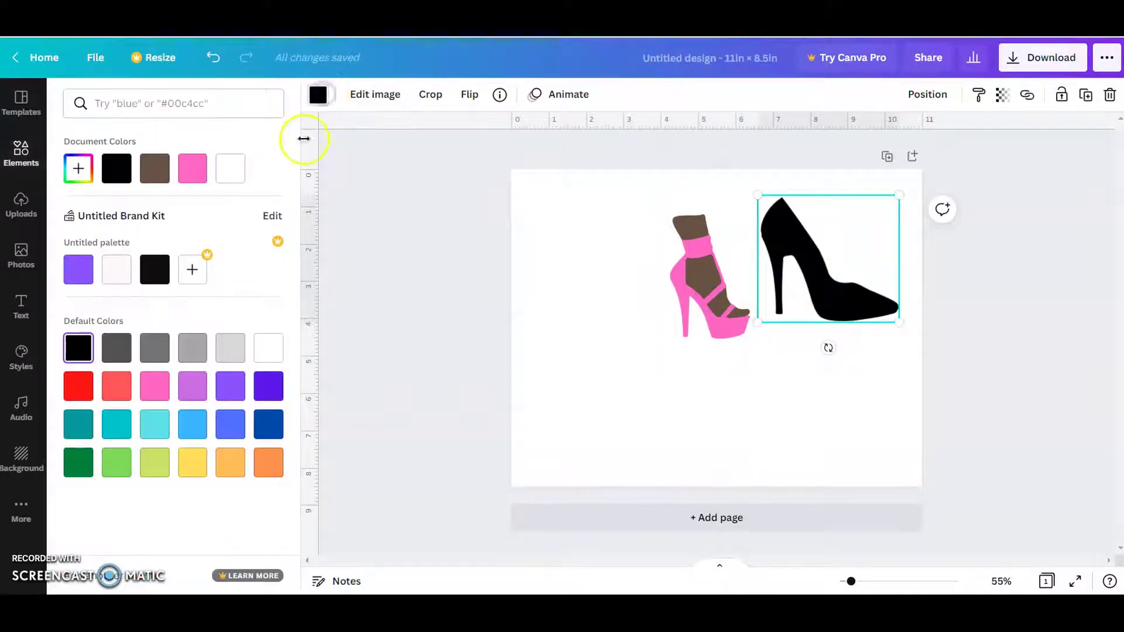
click(184, 175)
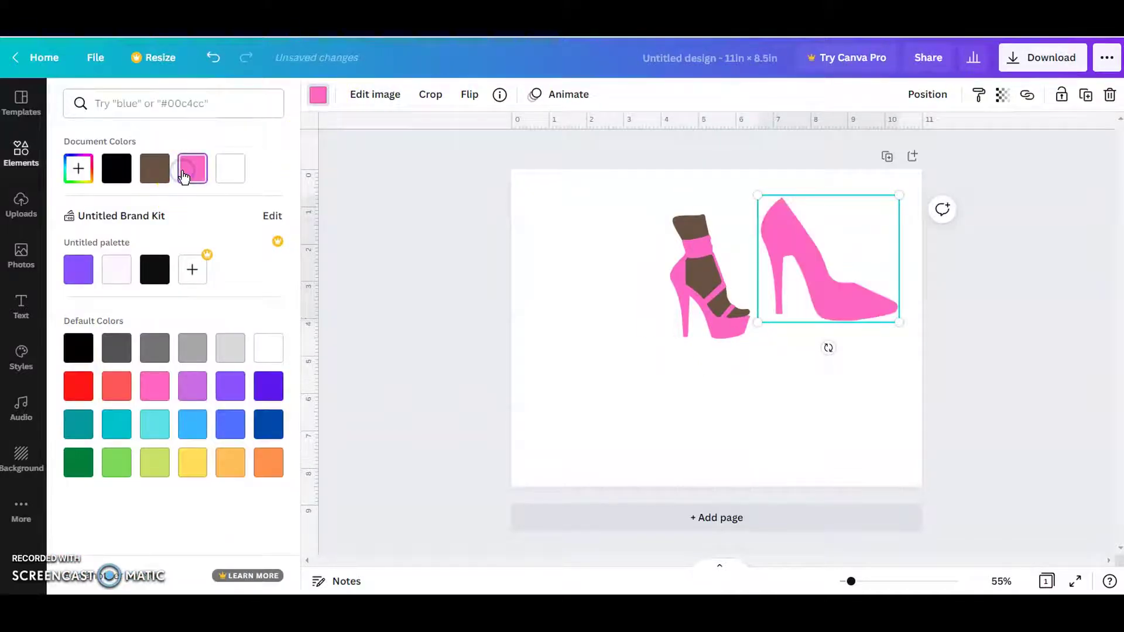
click(466, 313)
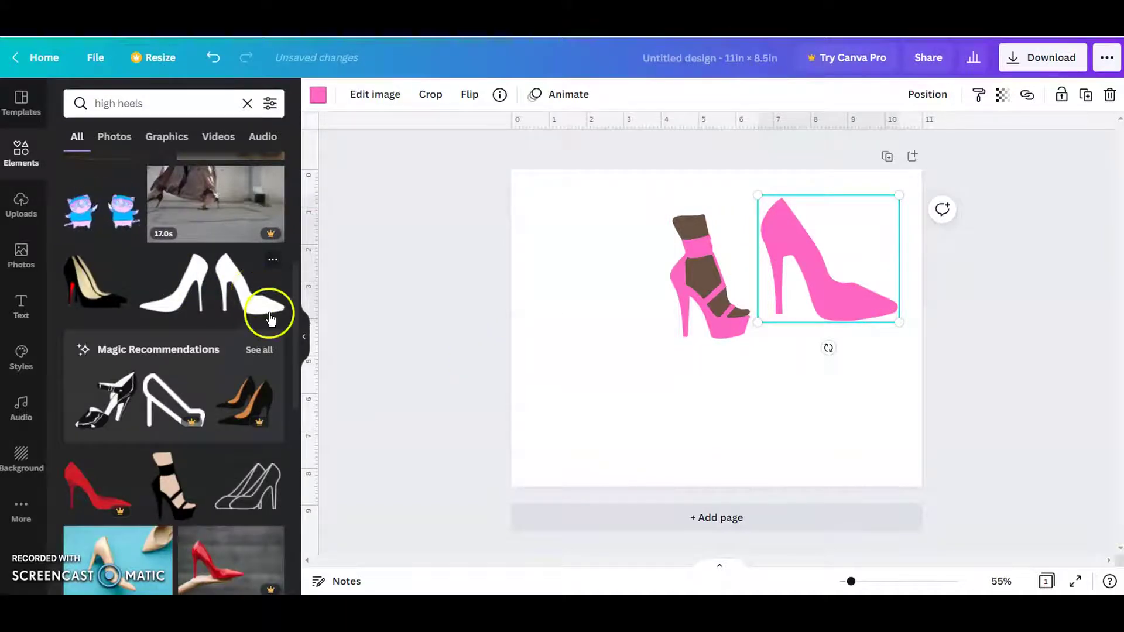
Add the left-facing pump silhouette, place it on the page's left side and recolour it with the document pink.
click(170, 289)
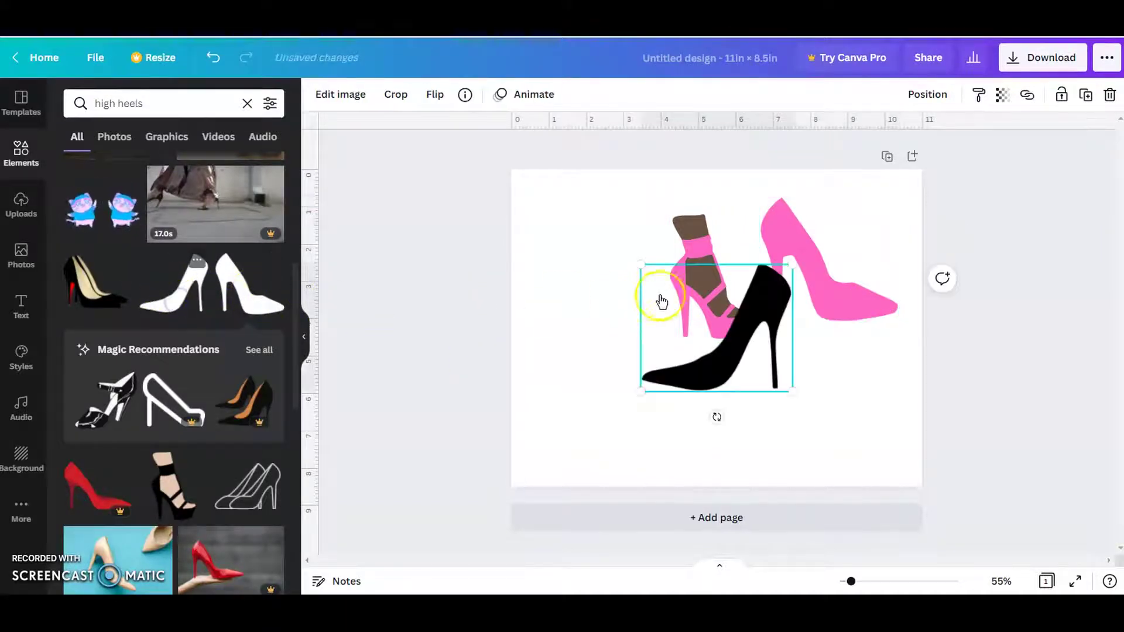
drag(693, 359, 577, 337)
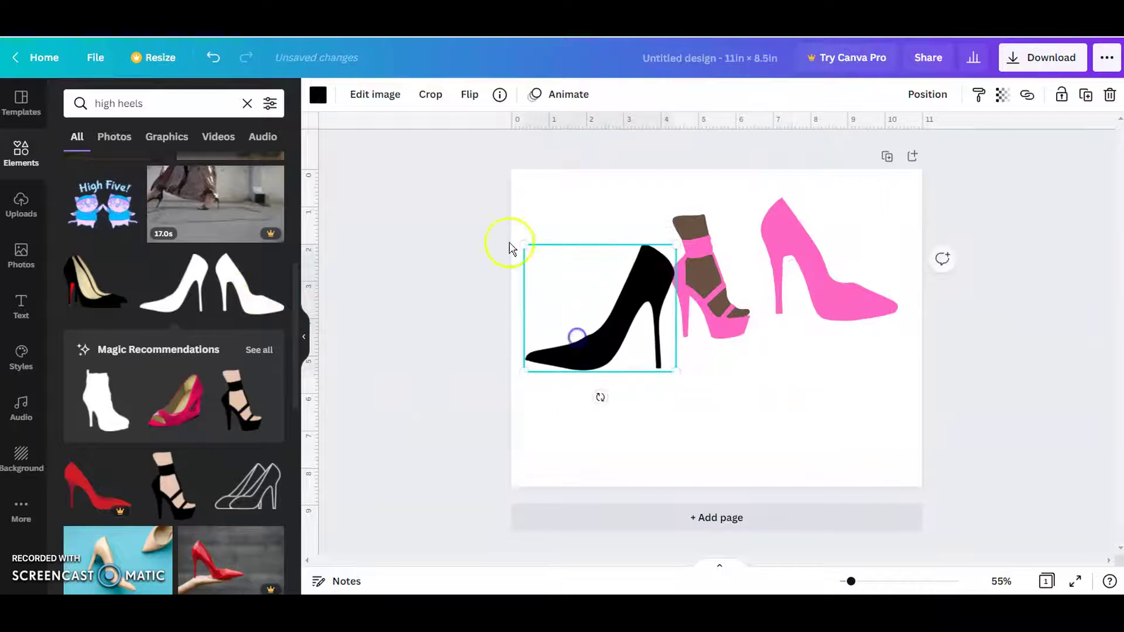
click(318, 99)
click(187, 168)
click(761, 436)
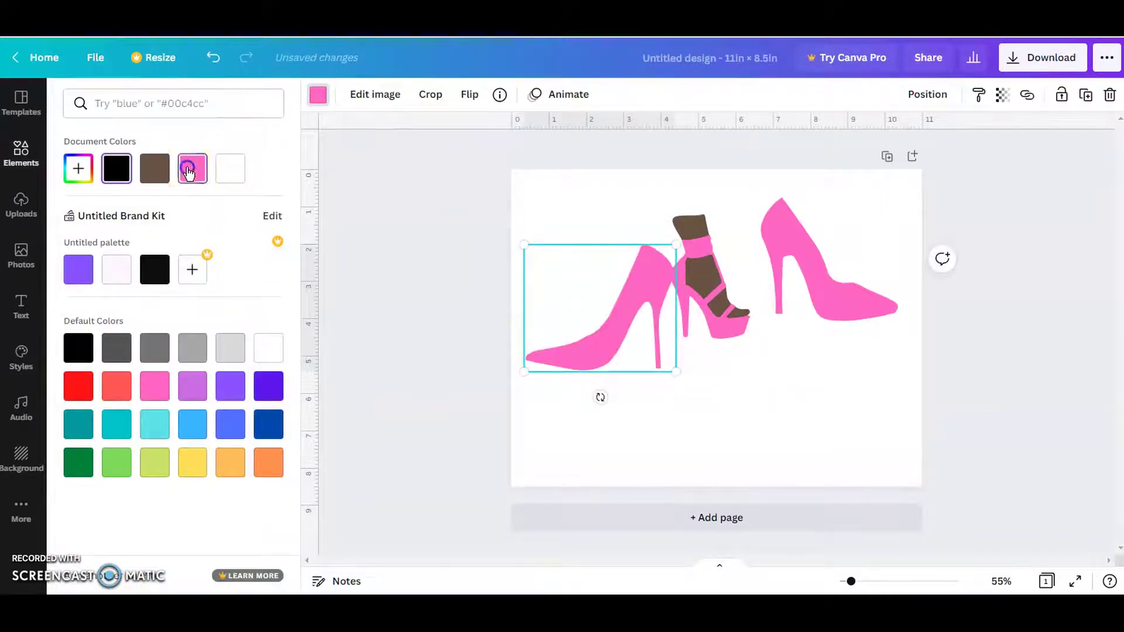
Shrink the left-facing pump to about half size in the page's upper left, then shrink the strapped heel slightly and place it alongside.
click(551, 314)
drag(673, 247, 607, 243)
click(742, 301)
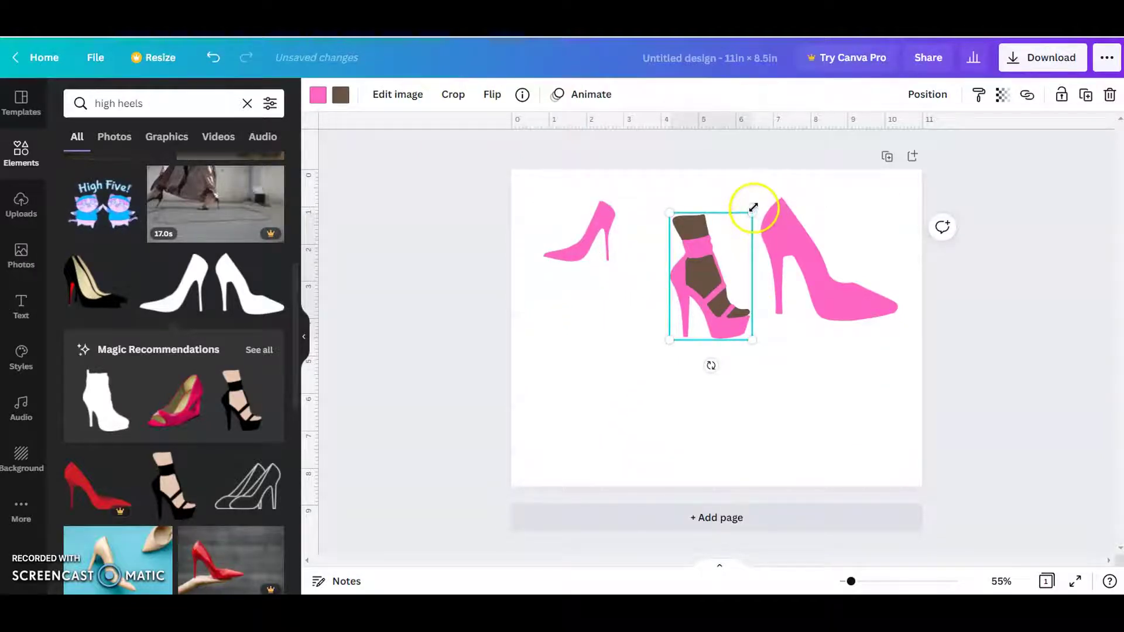
drag(753, 216, 750, 223)
drag(696, 283, 652, 257)
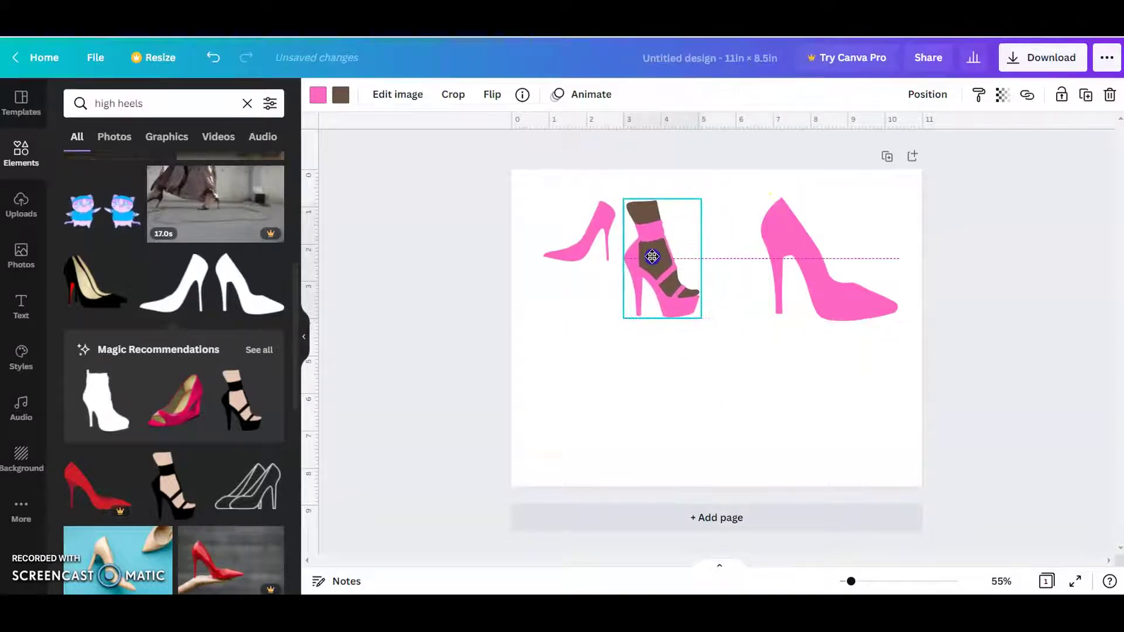
drag(818, 297, 779, 280)
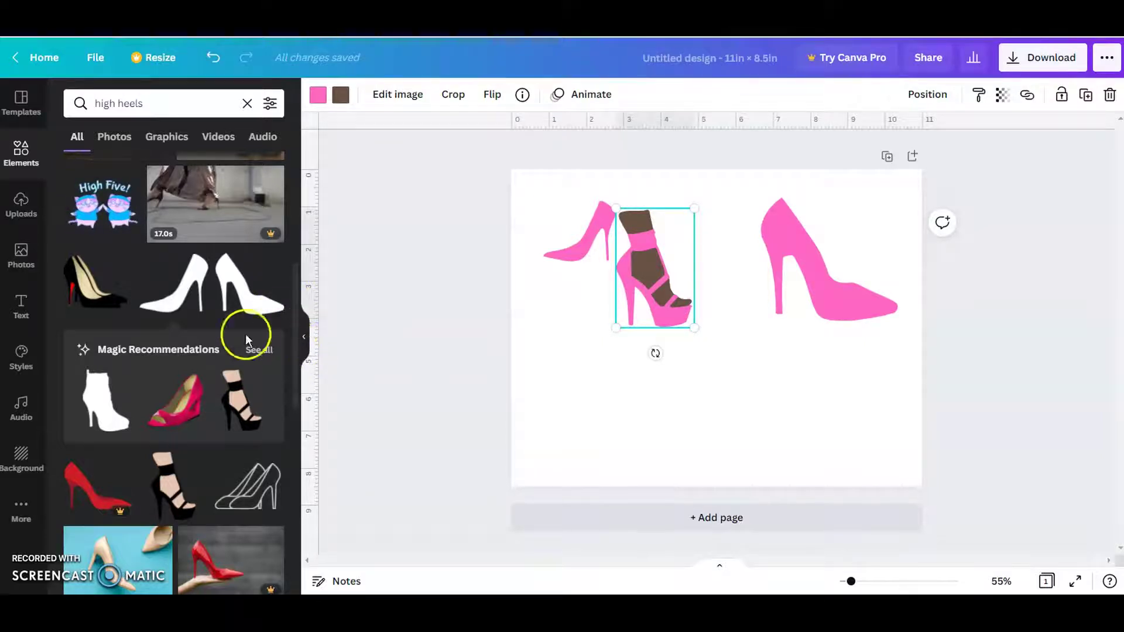
Add the pair of black pumps with beige lining below the pink shoes and browse its image editing effects.
click(104, 301)
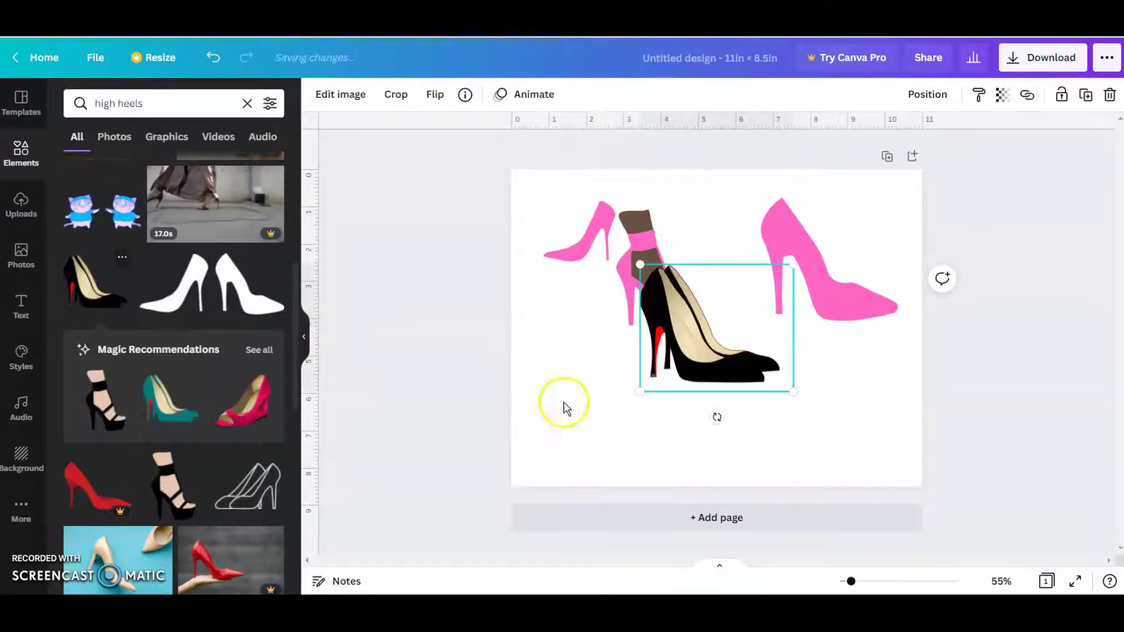
drag(672, 362, 679, 426)
click(325, 96)
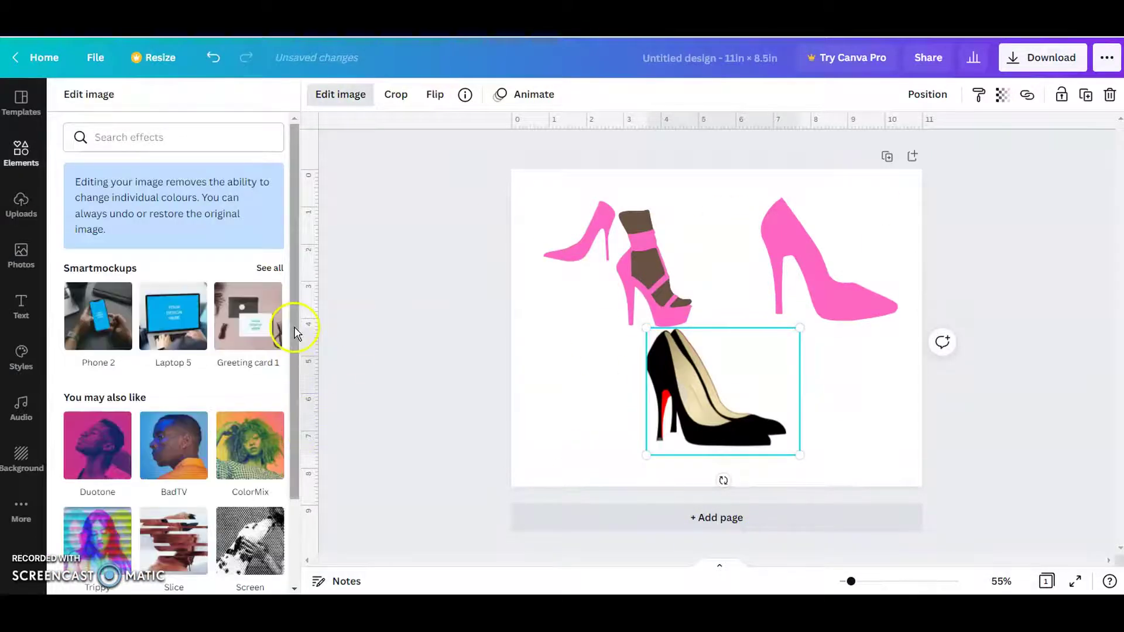
scroll(276, 380, down, 2)
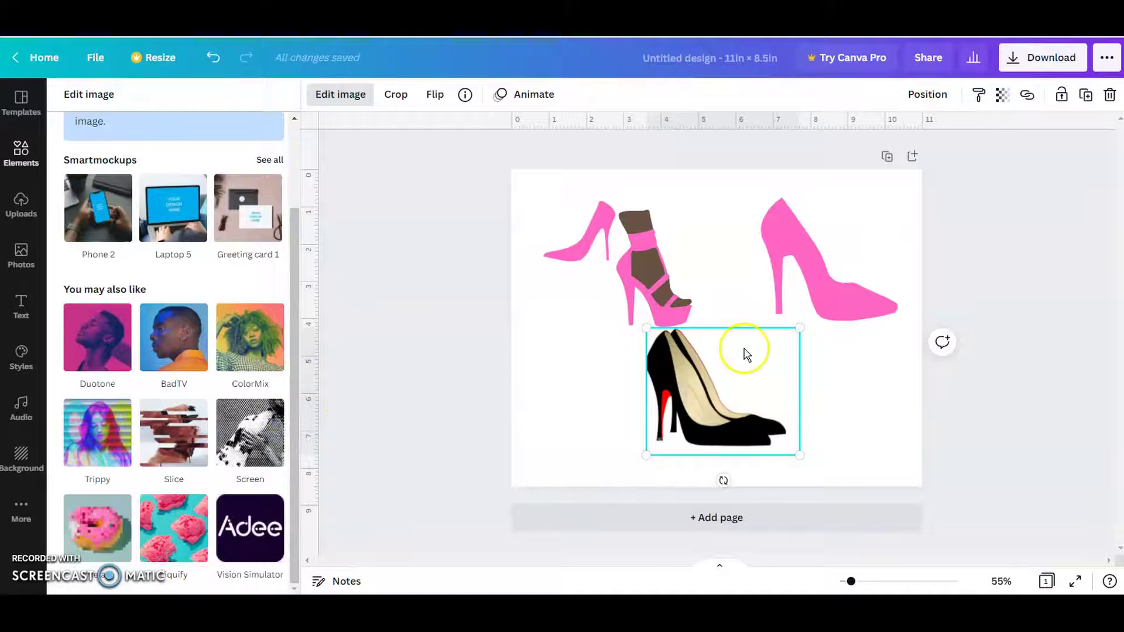
View the large pink pump's colour options, and delete the pair of black pumps with beige lining from the page.
click(863, 268)
click(315, 94)
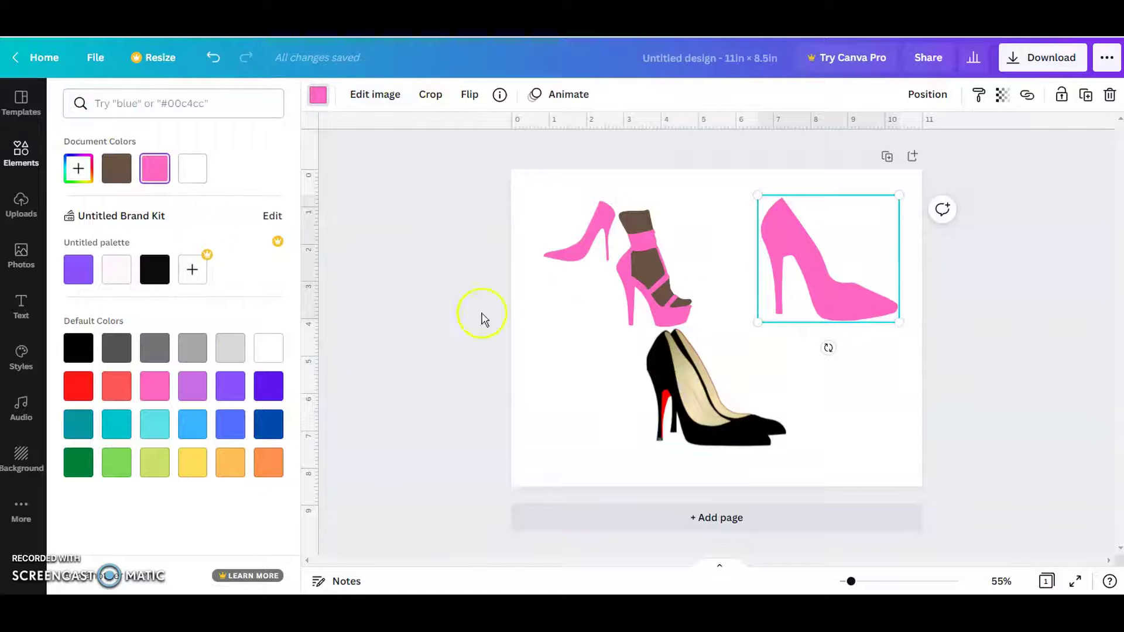
click(711, 391)
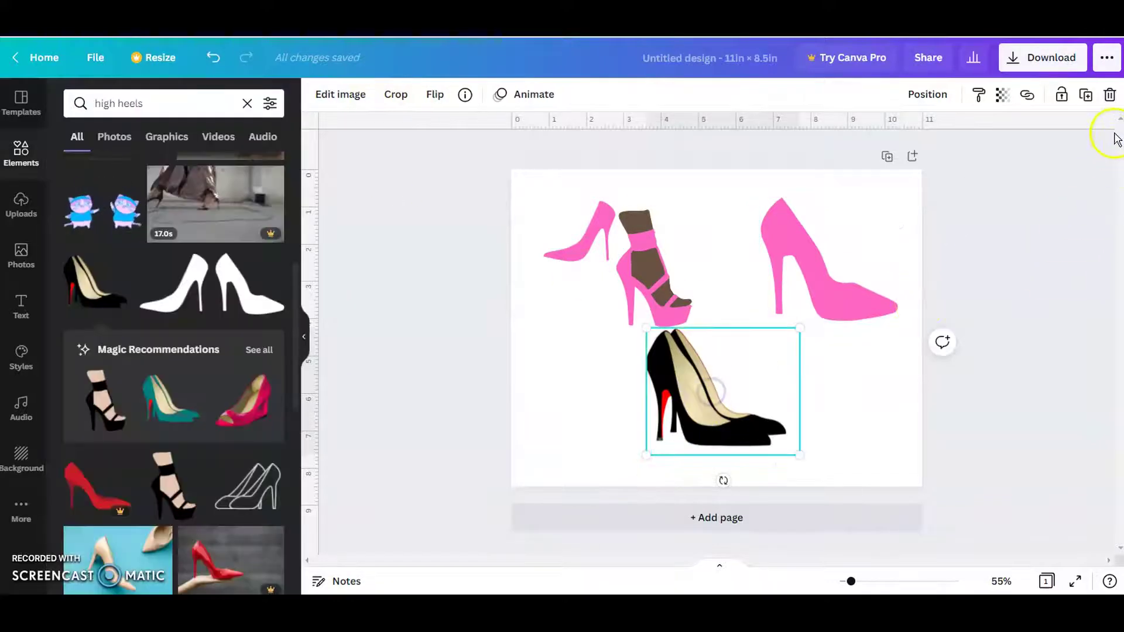
click(1110, 108)
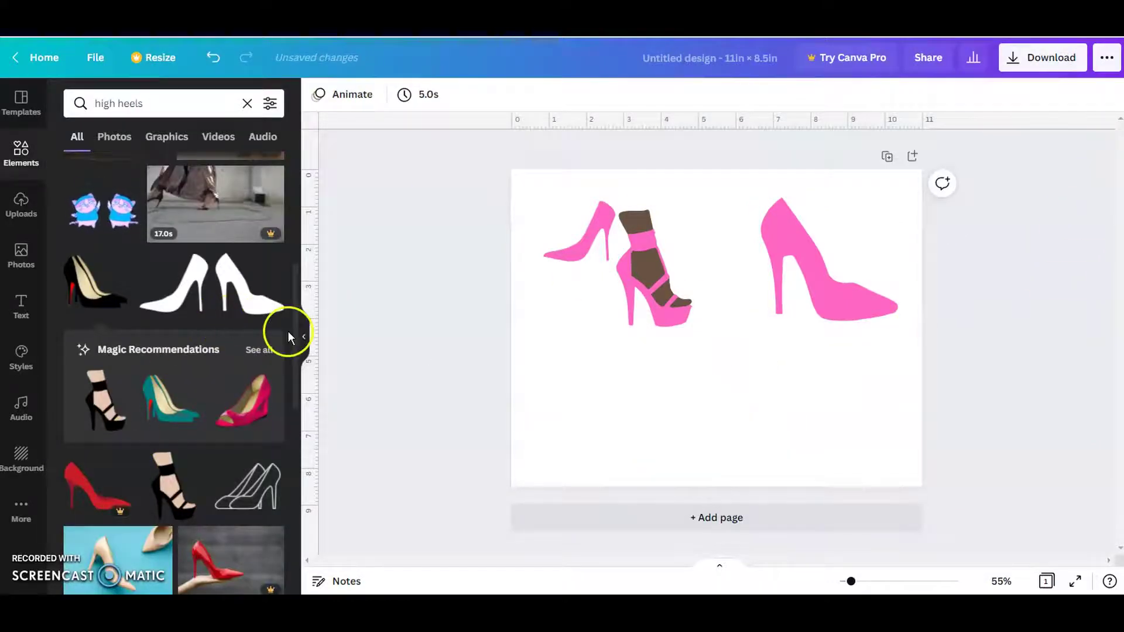
Add the single black pump with pink lining and place it in the lower left of the page.
drag(293, 335, 284, 484)
click(99, 310)
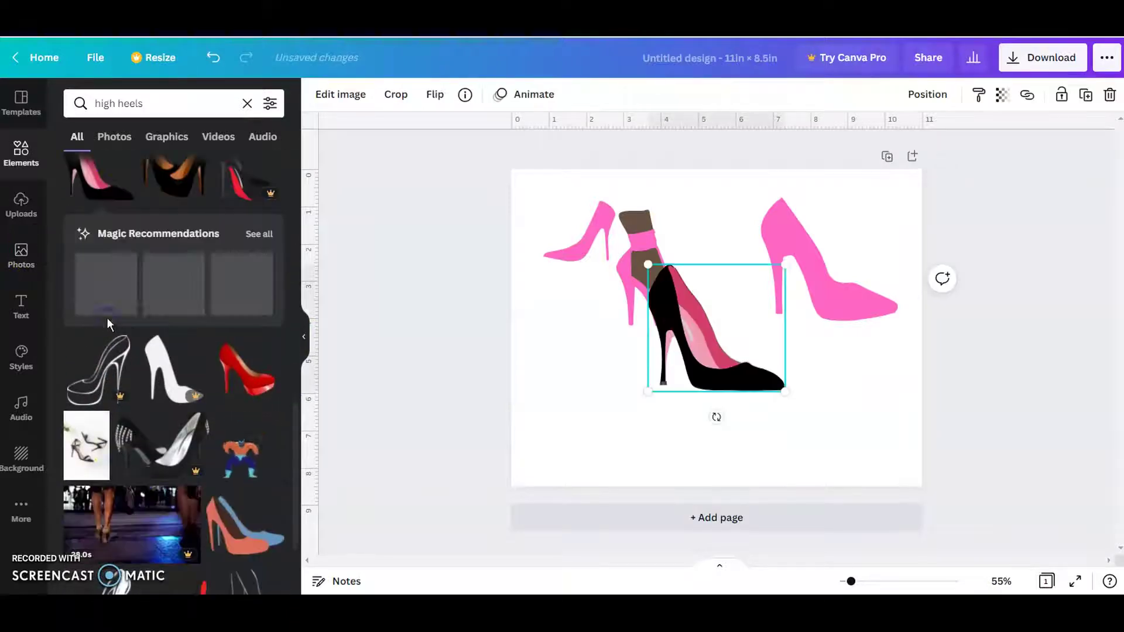
drag(733, 339, 617, 401)
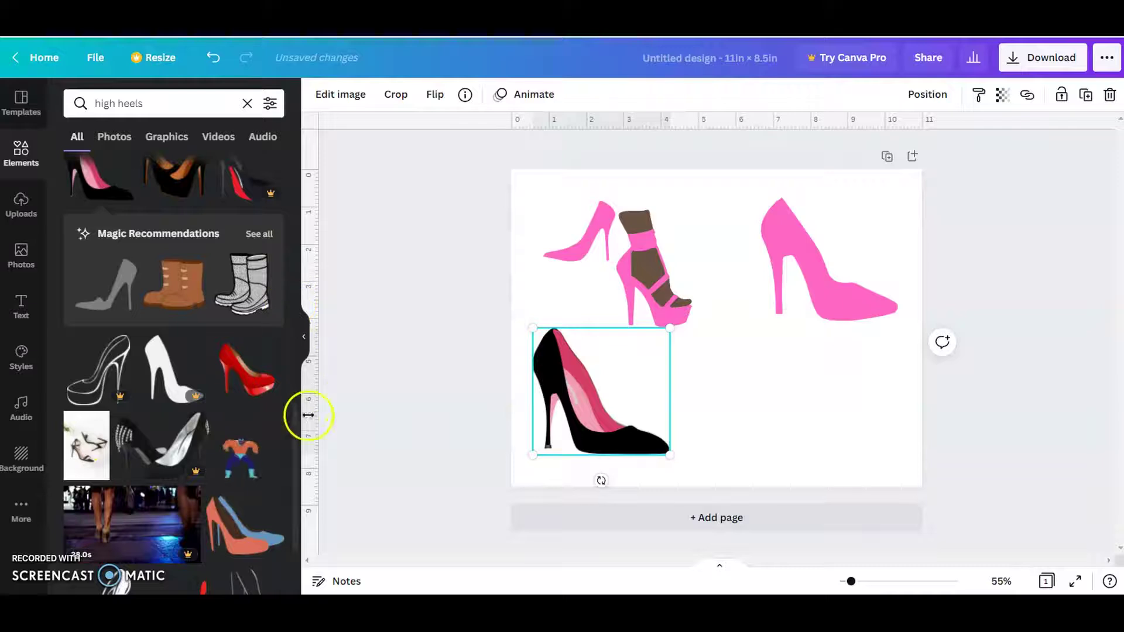
Add the black platform pair with brown lining and the brown, green and red heel trio to the lower page, shifting the strapped heel rightwards.
drag(296, 514, 314, 436)
click(181, 376)
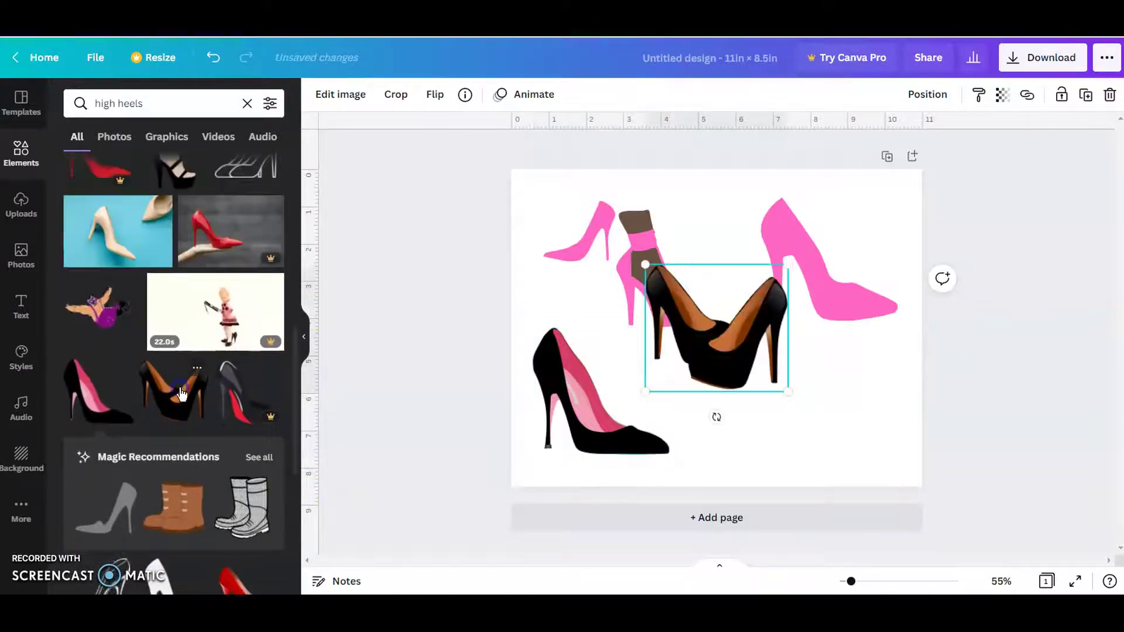
drag(708, 331, 754, 413)
drag(654, 299, 715, 310)
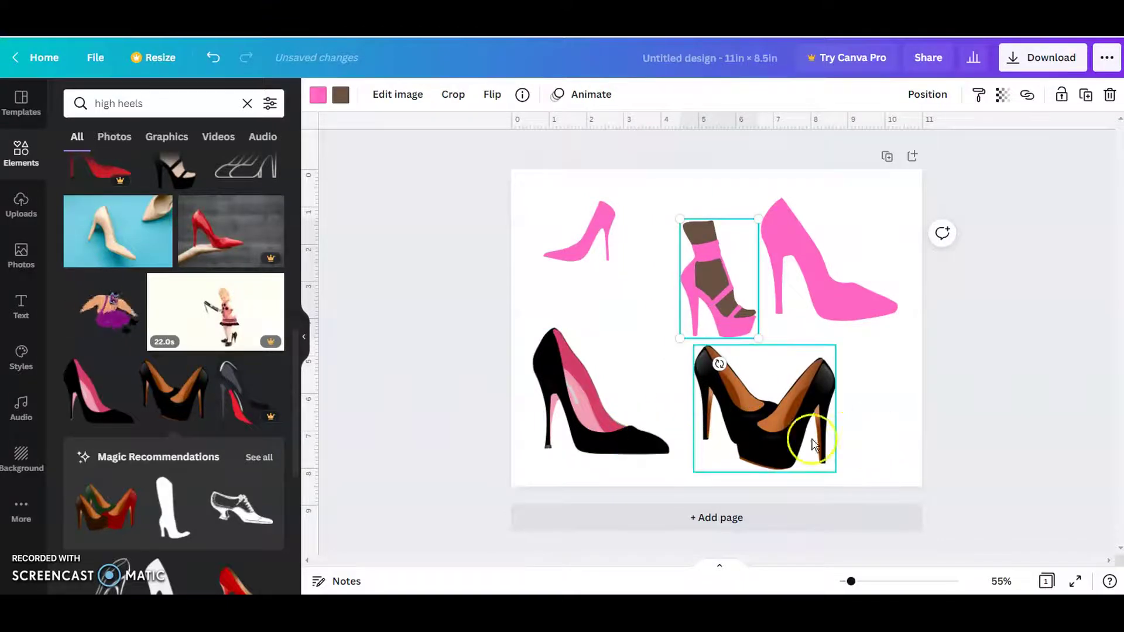
click(103, 508)
drag(691, 348, 663, 434)
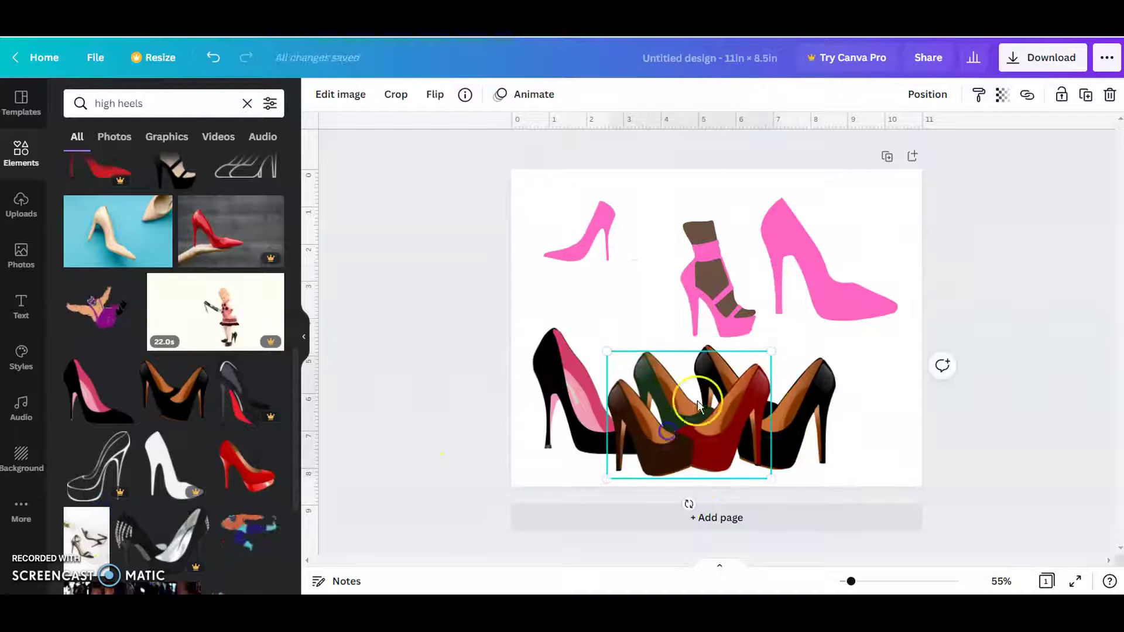
Delete the three pink shoes, and spread out the trio to the page's upper centre and the black platform pair to its lower right.
drag(992, 257, 527, 230)
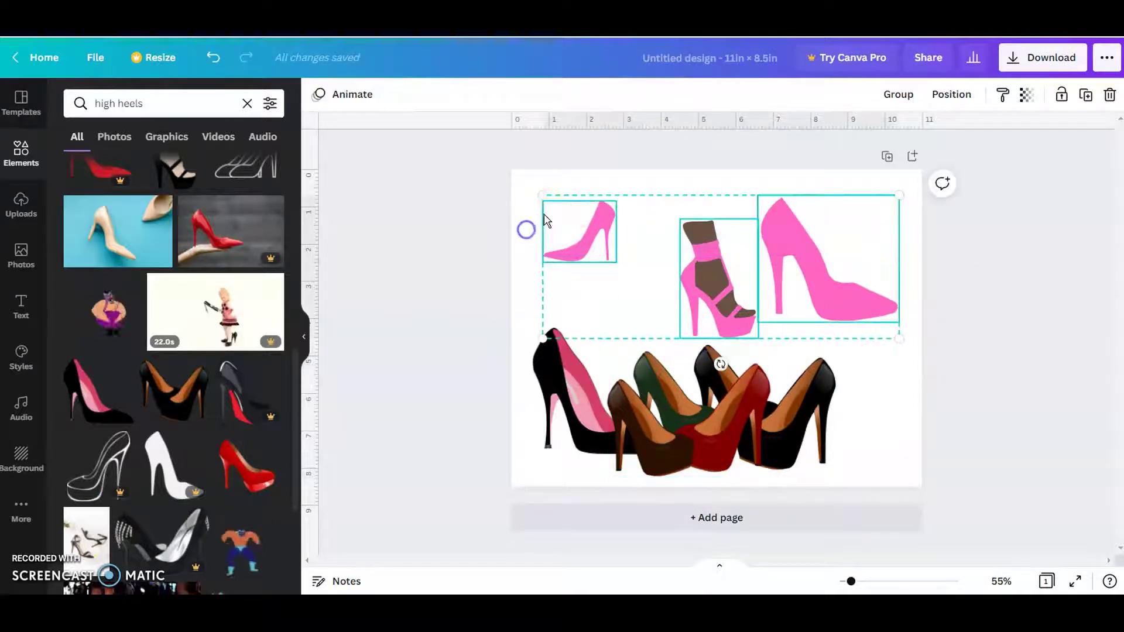
click(1110, 95)
drag(703, 392, 718, 245)
drag(819, 387, 857, 400)
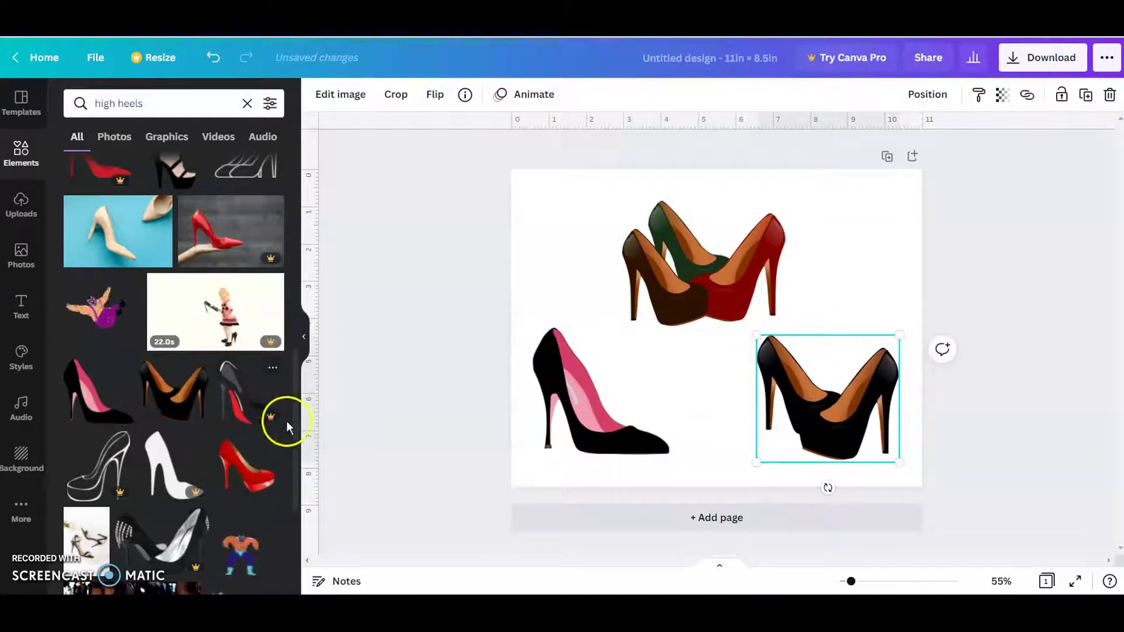
Add the beige-lined black pumps again in the page's lower left, with the pink-lined pump moved to their right.
drag(300, 475, 317, 359)
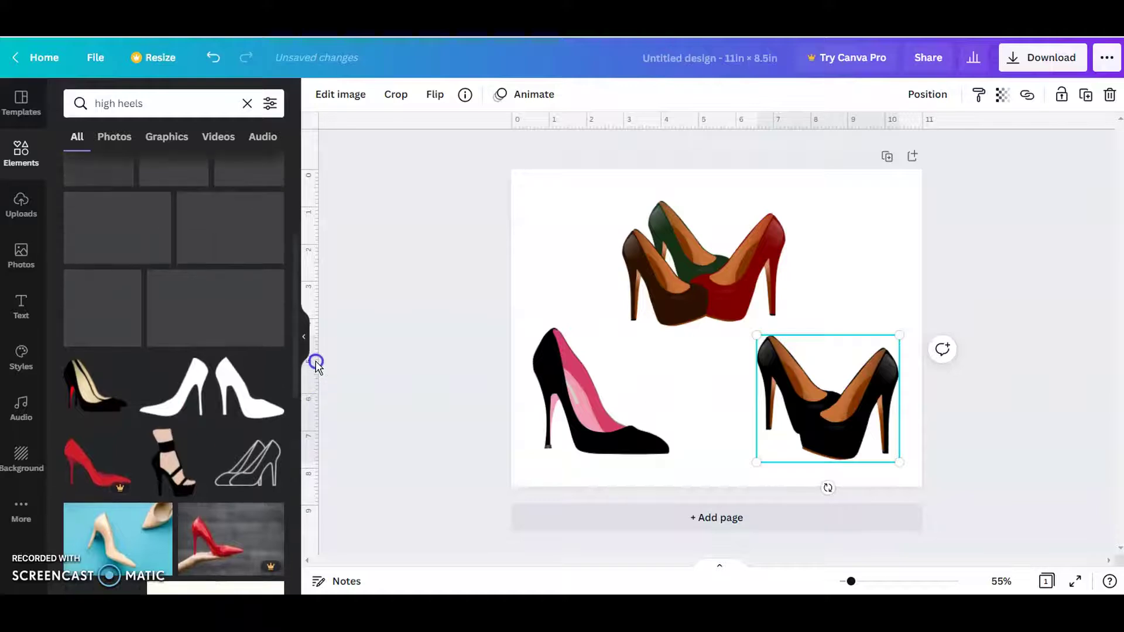
click(88, 386)
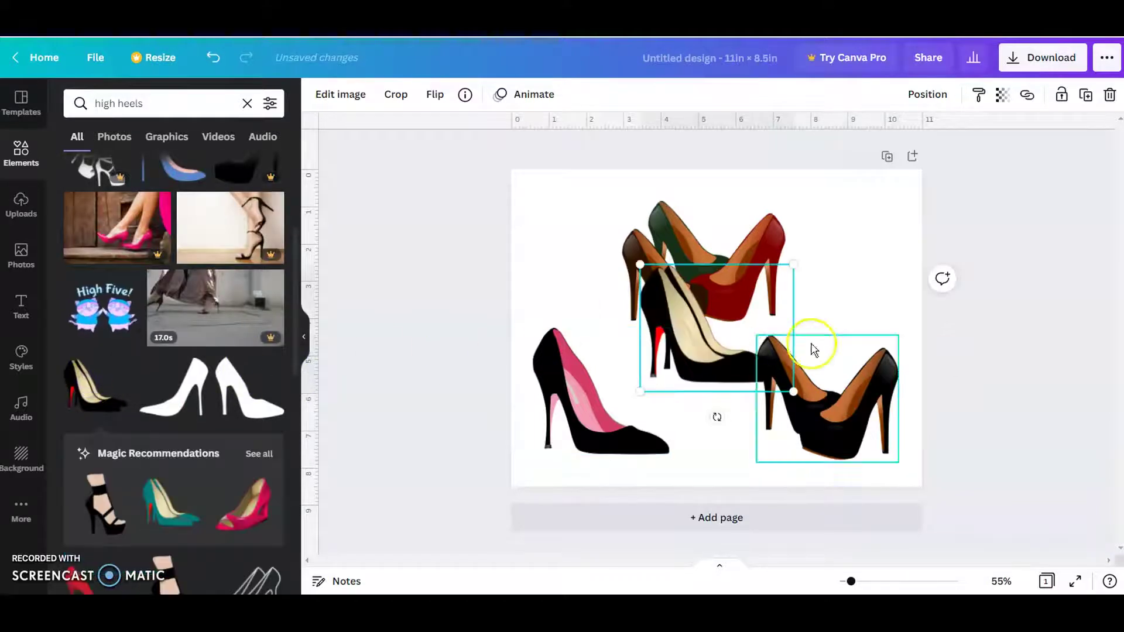
drag(670, 330, 560, 273)
drag(609, 434, 726, 439)
drag(607, 307, 618, 447)
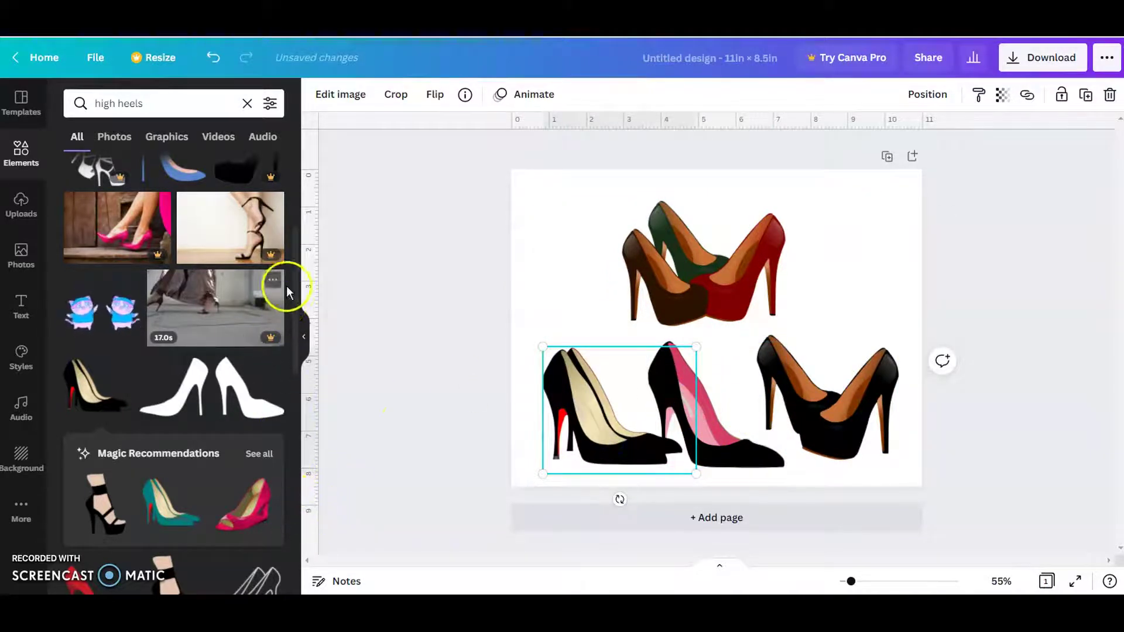
Place the pink-lined pump between the two lower pairs and move the brown, green and red trio off the page's right edge.
drag(293, 303, 302, 237)
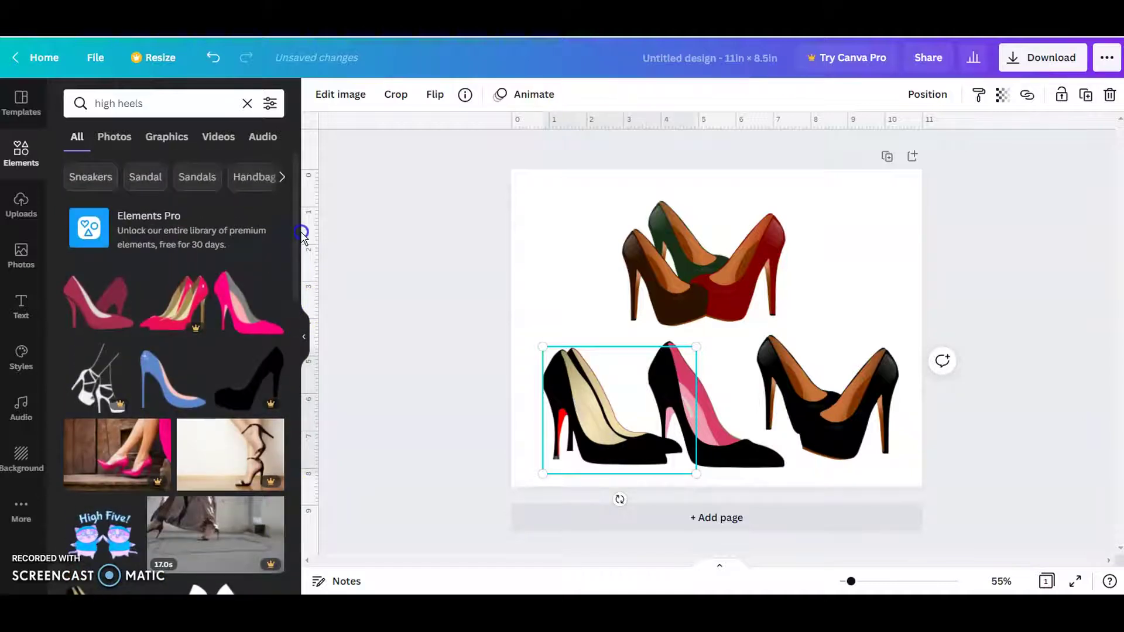
drag(727, 439, 872, 307)
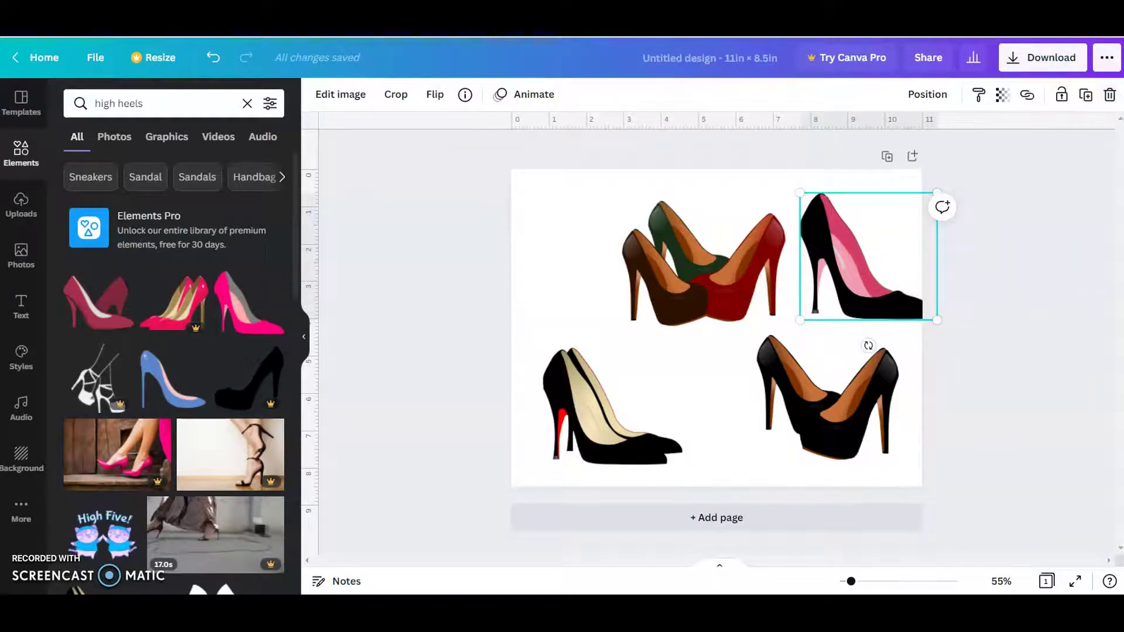
click(699, 268)
mouse_move(699, 268)
mouse_down()
mouse_move(684, 311)
mouse_move(689, 275)
mouse_up()
click(852, 287)
drag(852, 286, 703, 411)
drag(693, 269, 988, 223)
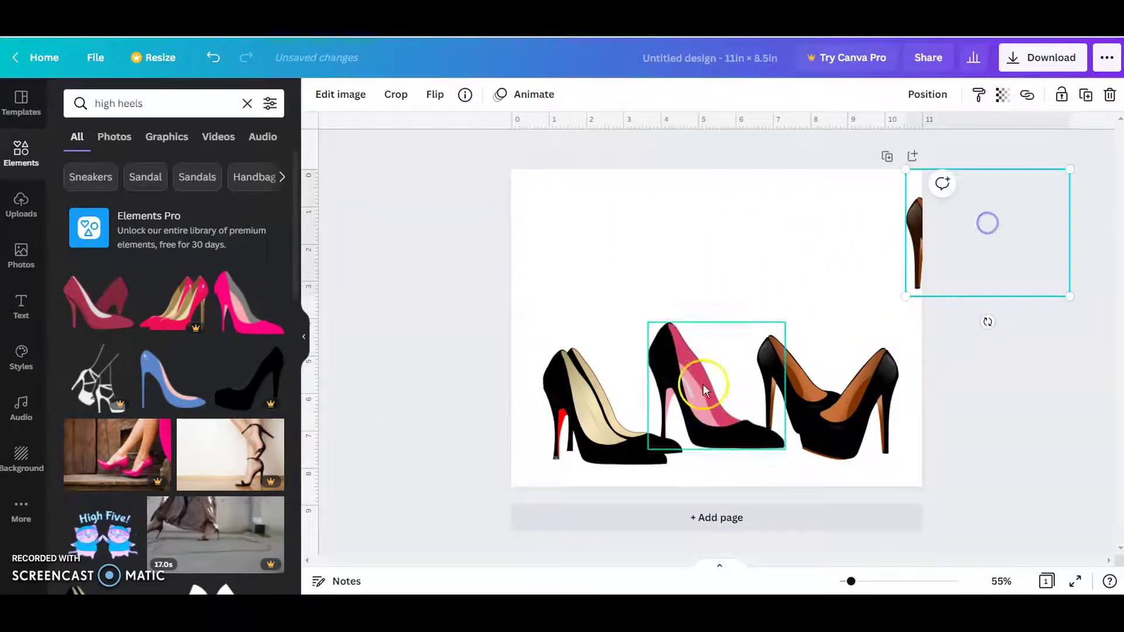
Rearrange the shoes with the black platform pair at the page's top centre and the pink-lined pump in its lower right.
drag(700, 400, 707, 285)
drag(580, 464, 586, 459)
drag(839, 404, 852, 431)
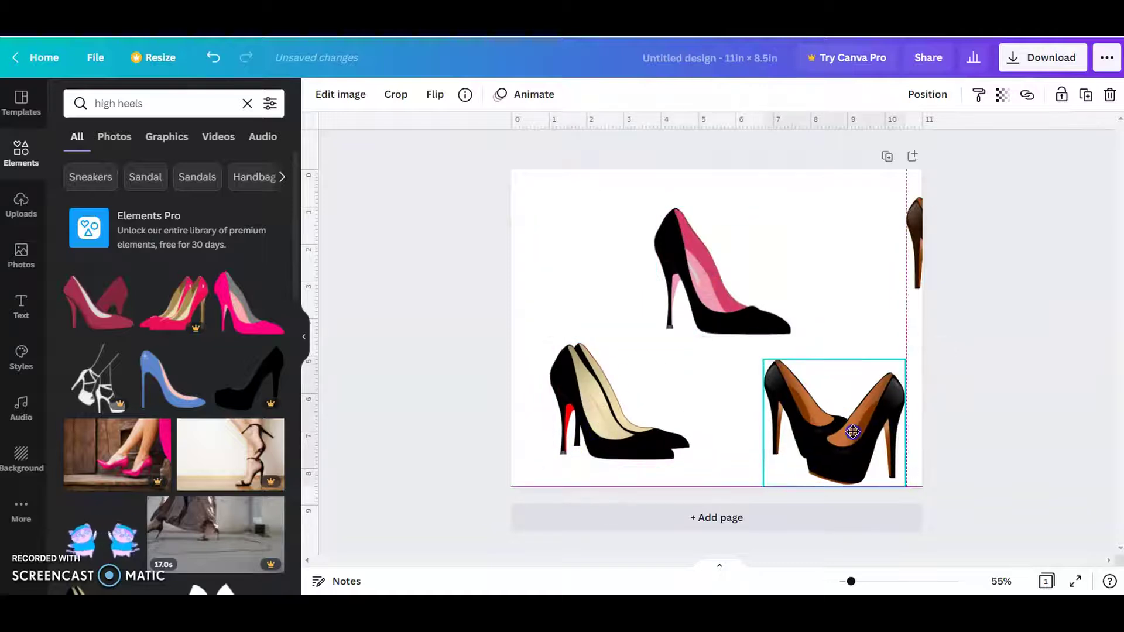
drag(693, 321, 711, 285)
Flip the pink-lined pump horizontally so that it faces left.
click(855, 394)
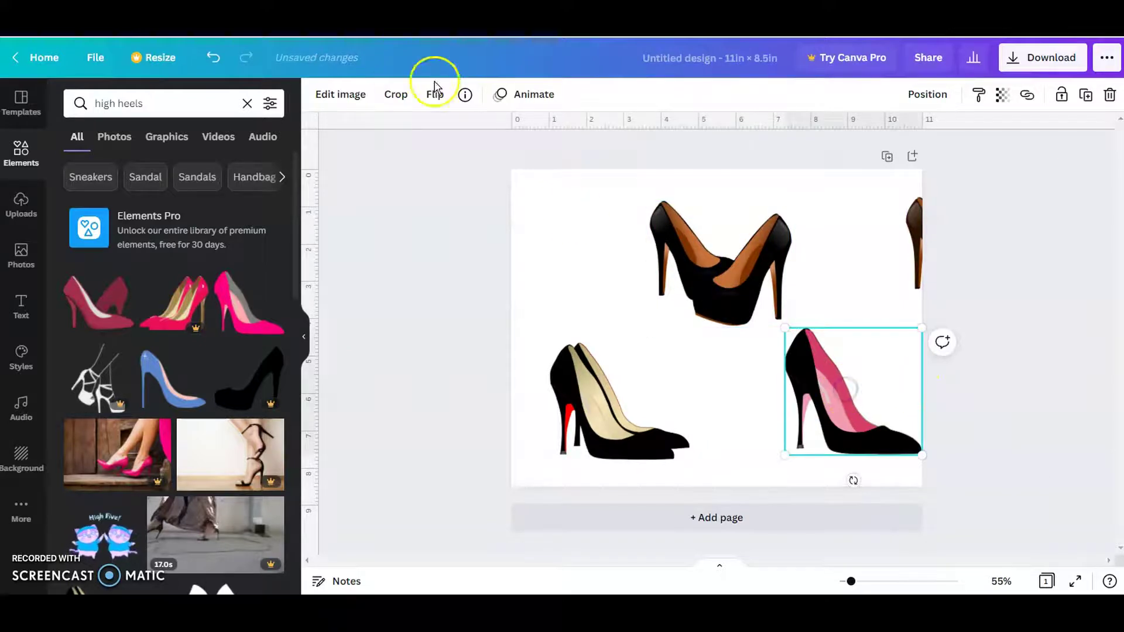
click(443, 97)
click(439, 132)
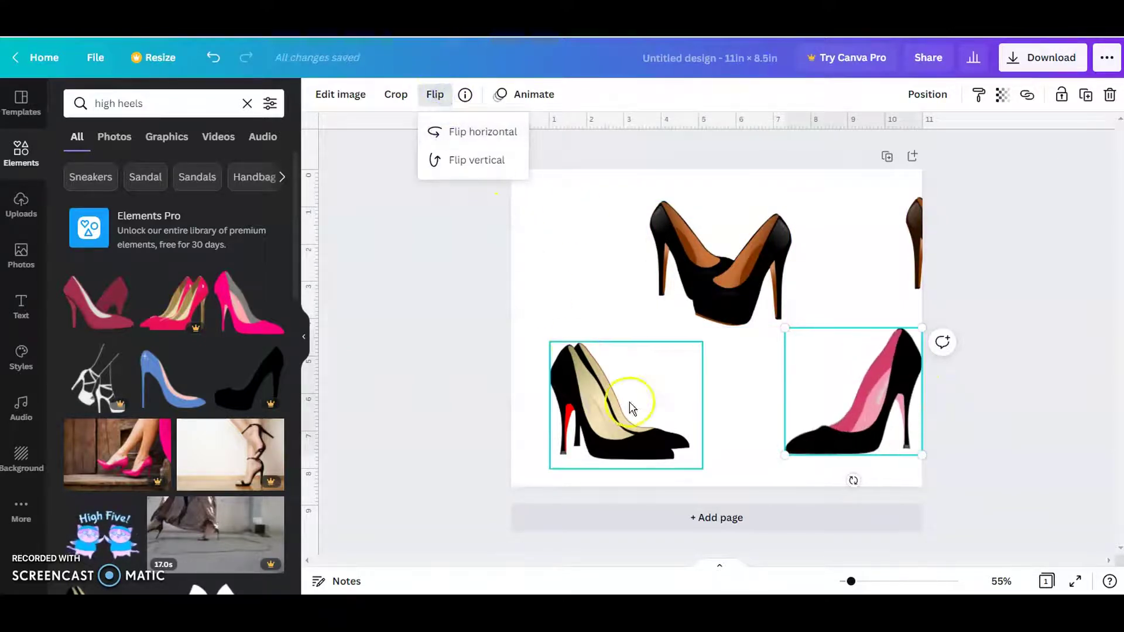
Delete the trio hanging off the page and nudge the two lower shoe graphics inwards to balance the triangular arrangement.
click(920, 264)
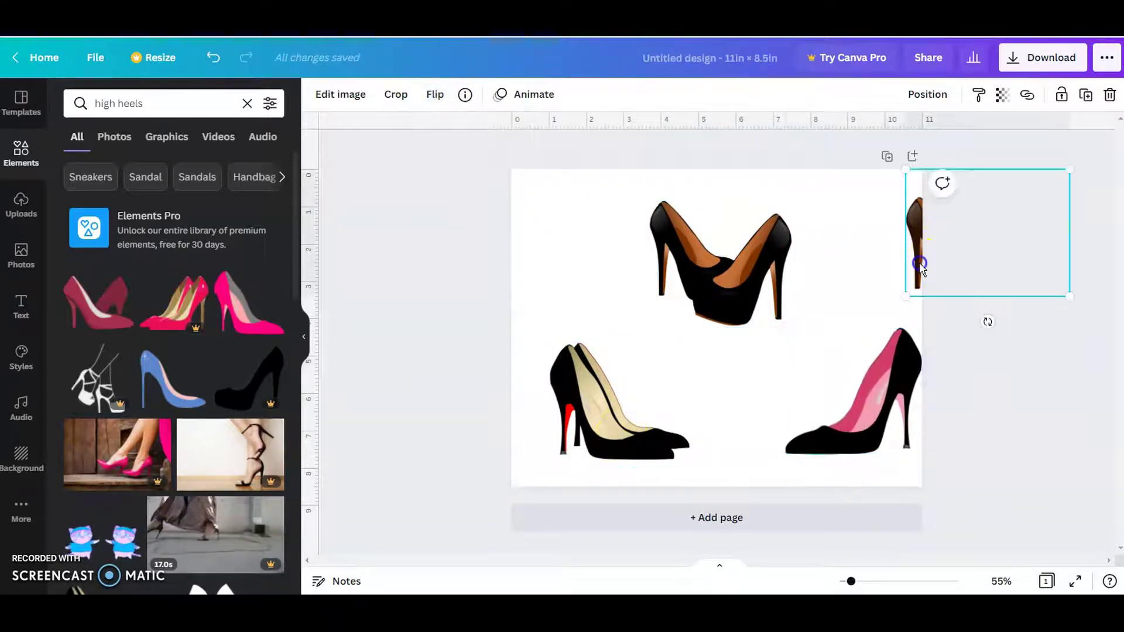
click(1109, 95)
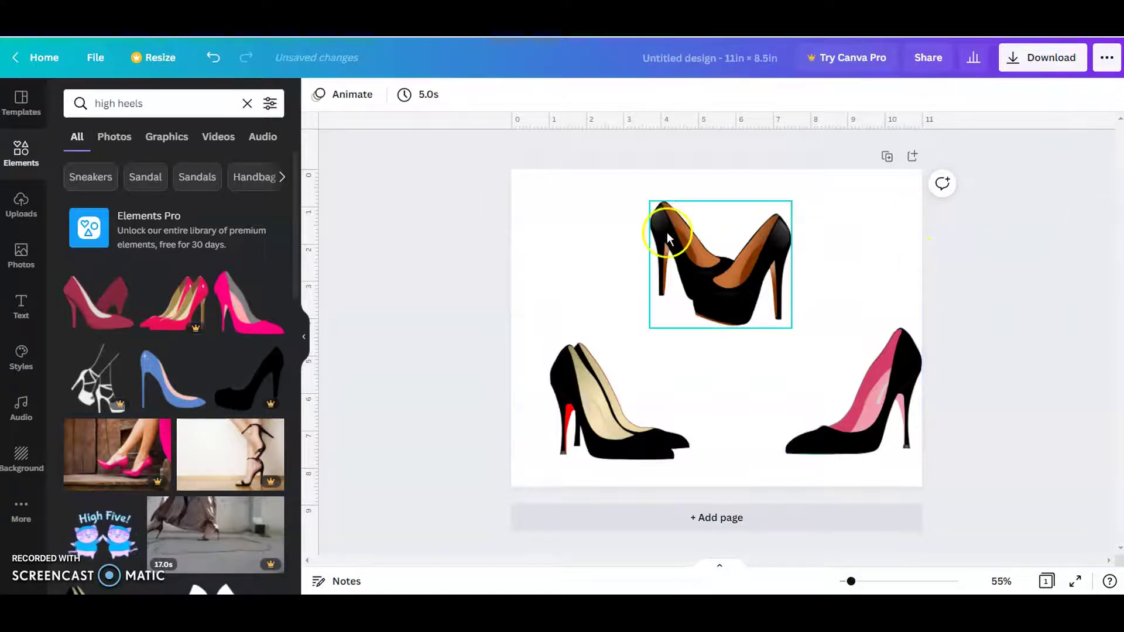
drag(847, 444, 813, 440)
mouse_move(600, 423)
mouse_down()
mouse_move(585, 414)
mouse_move(583, 384)
mouse_move(587, 406)
mouse_up()
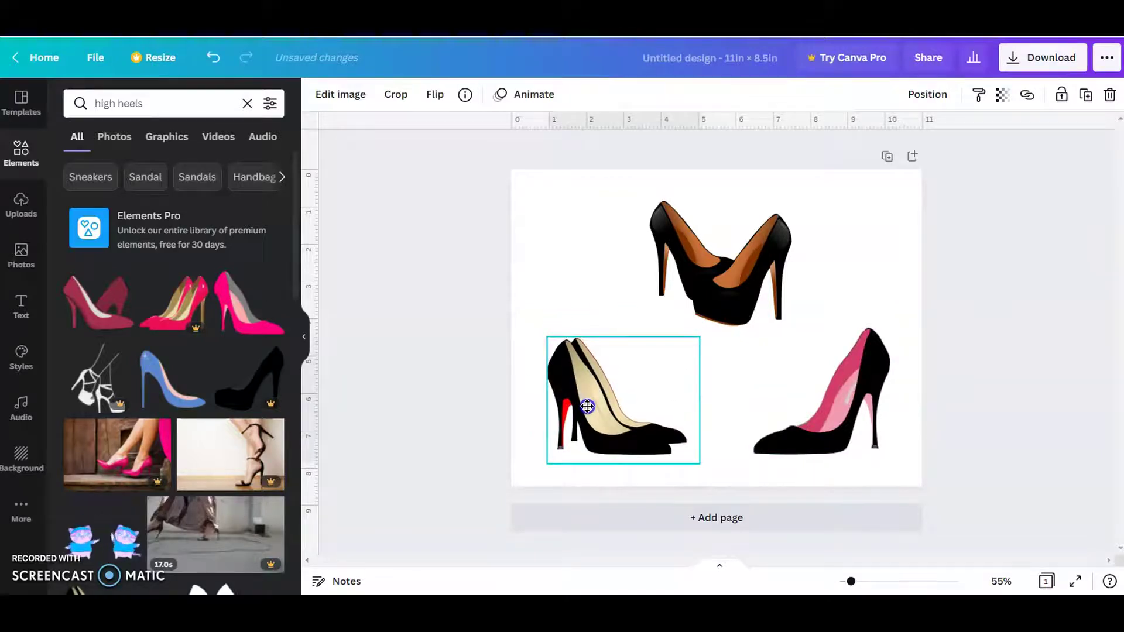
click(982, 419)
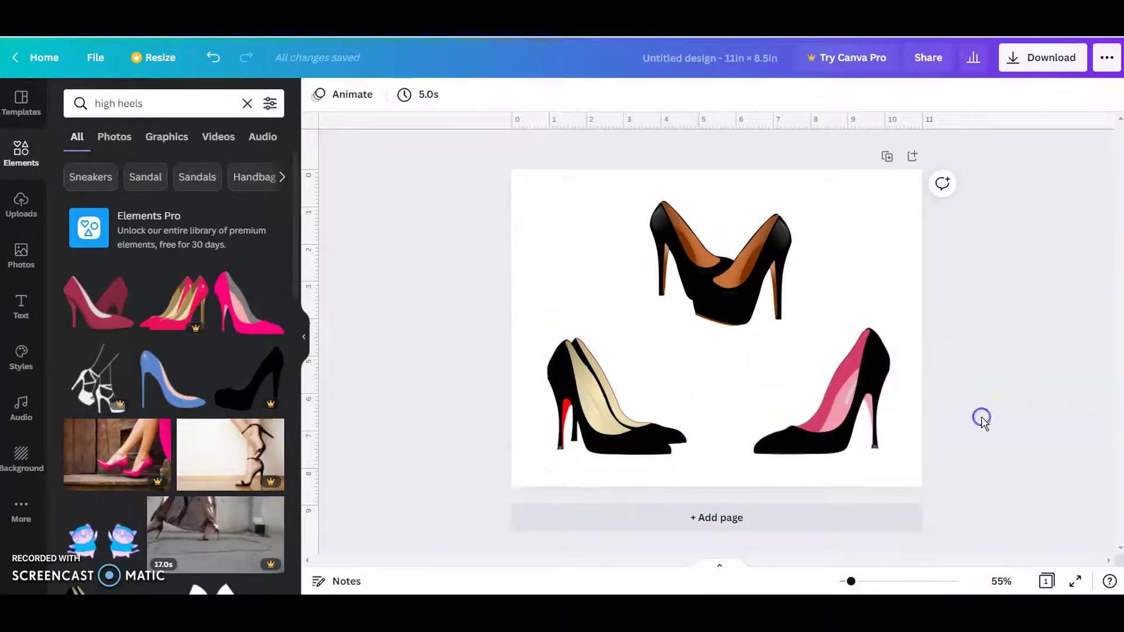
Group the three shoe graphics and shift the group slightly down the page.
drag(1030, 419, 572, 182)
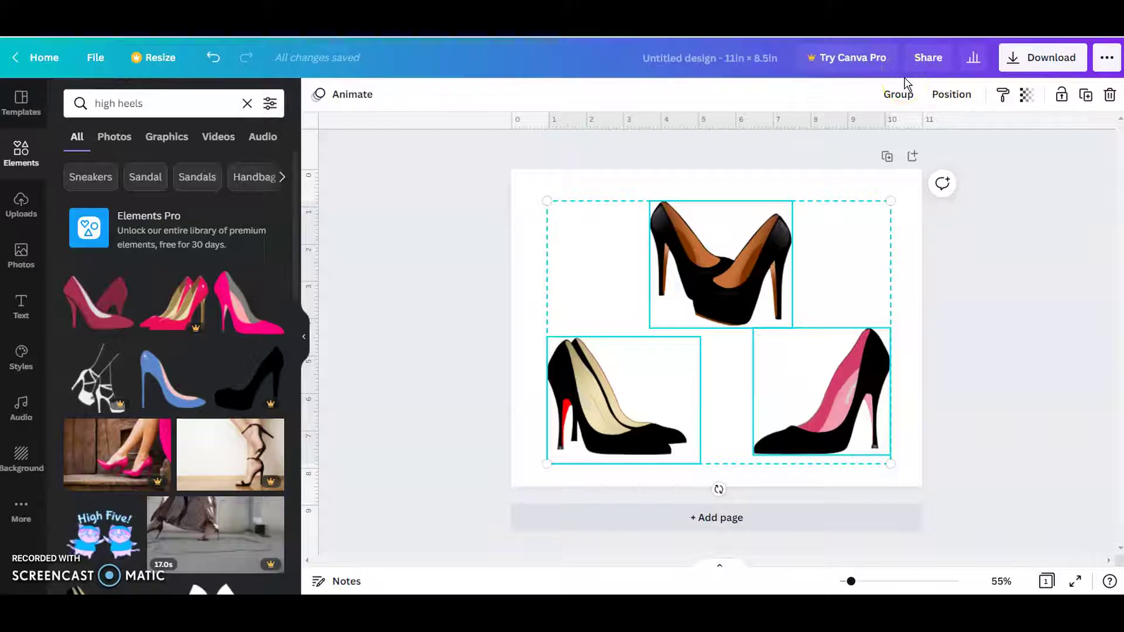
click(899, 100)
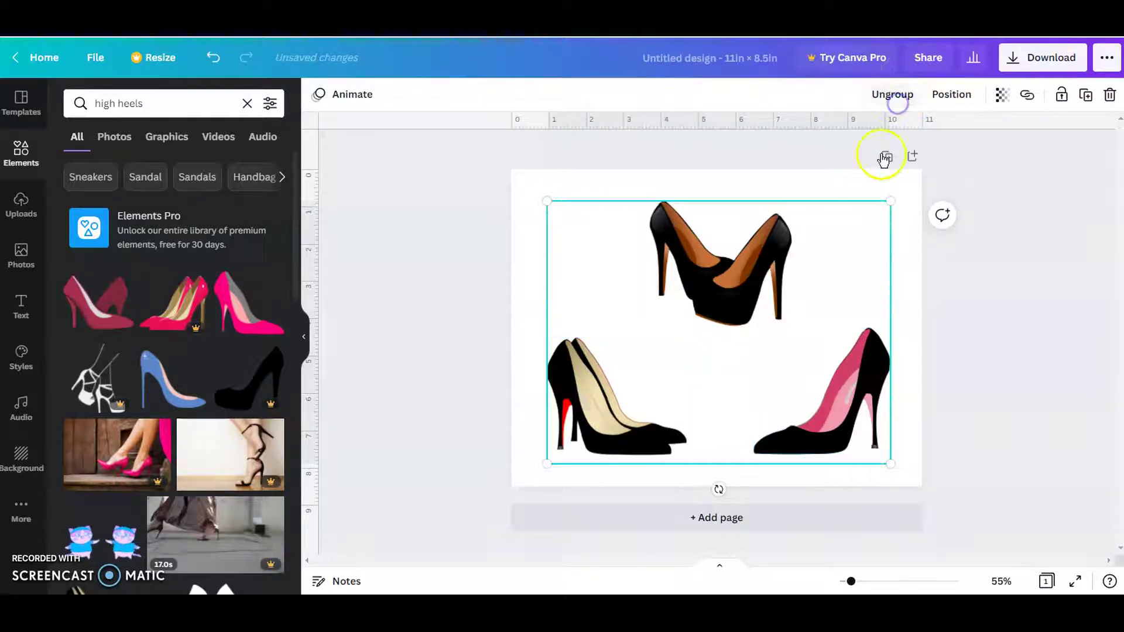
mouse_move(833, 321)
mouse_down()
mouse_move(802, 153)
mouse_move(913, 256)
mouse_move(838, 345)
mouse_move(838, 316)
mouse_move(835, 326)
mouse_up()
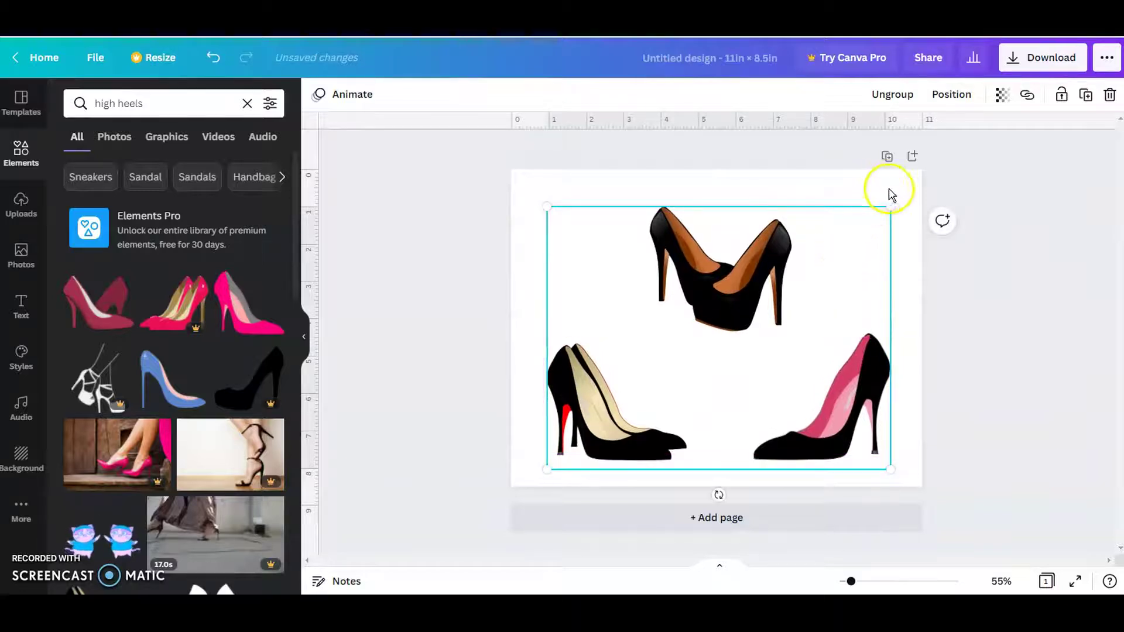
Shrink the shoe group to about half size and duplicate it, stacking the two copies on the page's left half.
drag(887, 215, 720, 355)
drag(638, 406, 677, 431)
click(1084, 95)
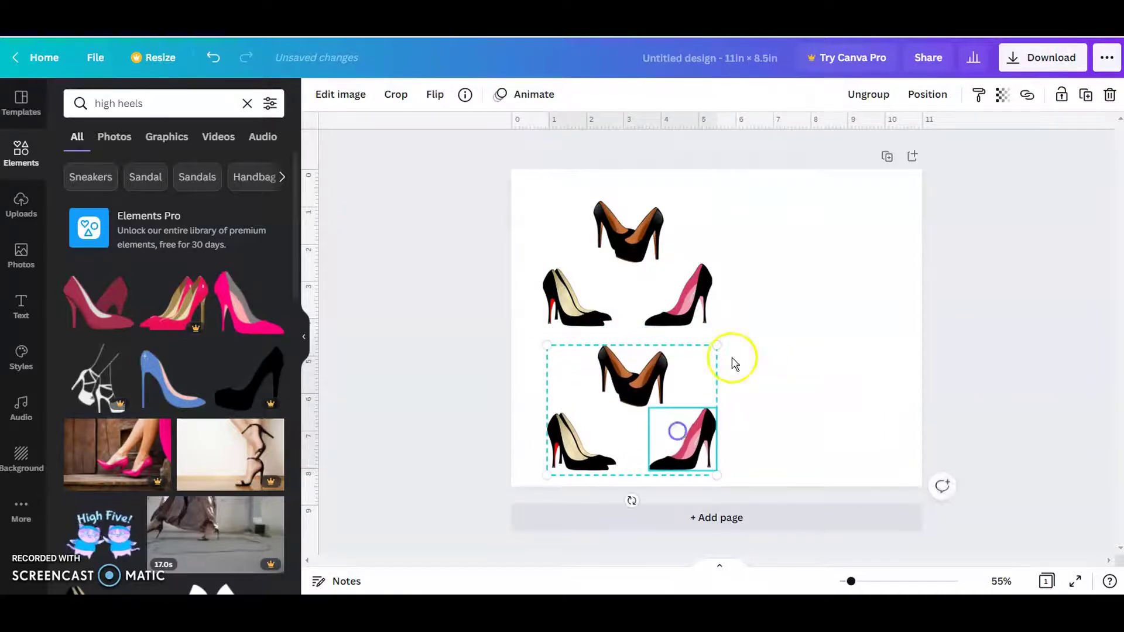
Duplicate both stacked shoe groups together and place the copies side by side with them on the page's right half.
click(409, 137)
drag(425, 169, 714, 479)
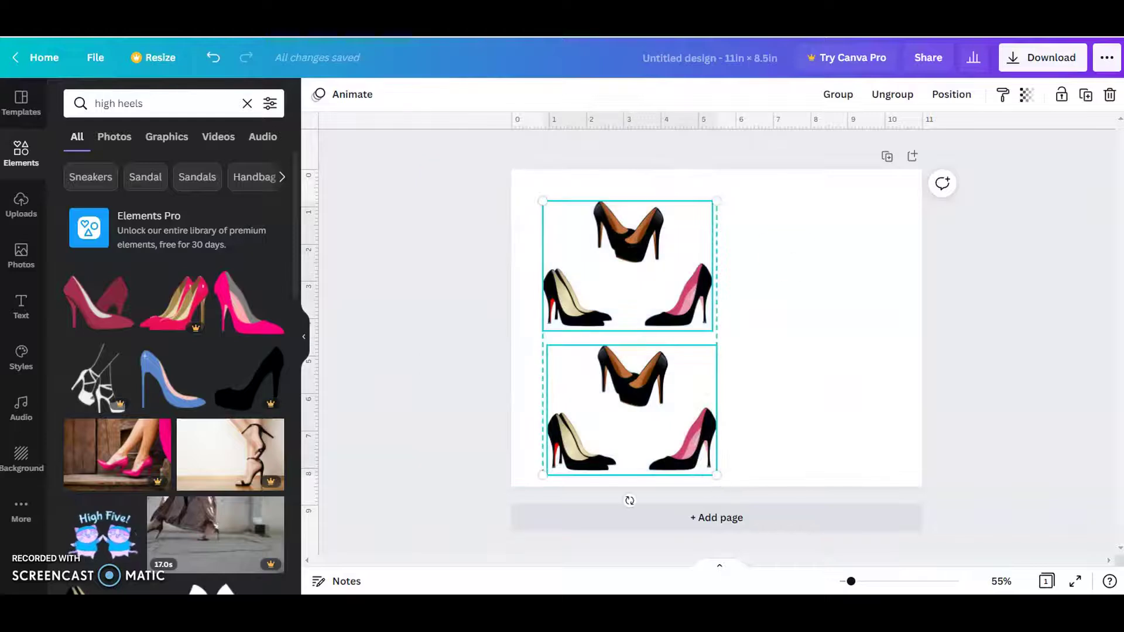
click(1086, 96)
drag(592, 329, 779, 323)
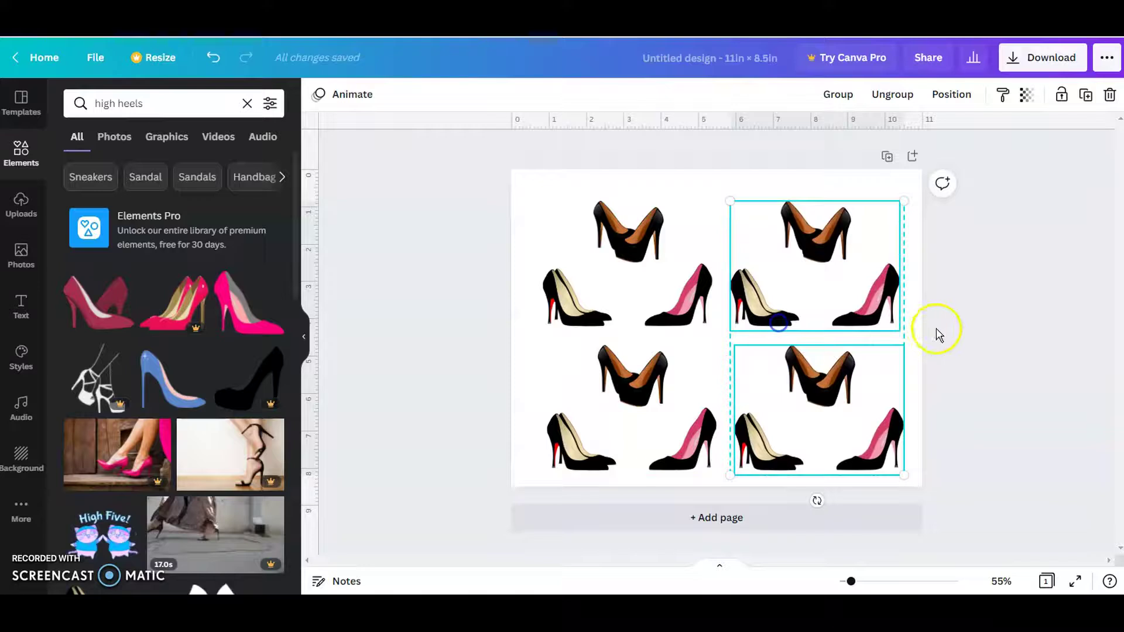
Shrink all four shoe groups to about half size in the page's lower left and place a duplicate of them directly above.
click(1006, 340)
drag(1045, 462, 504, 213)
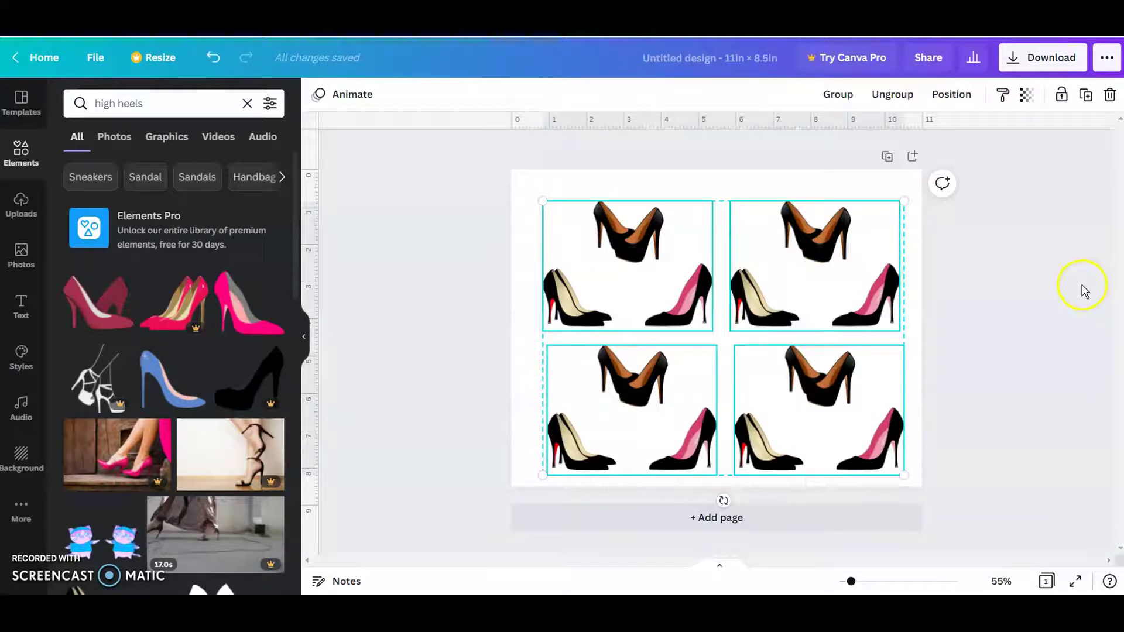
drag(904, 201, 748, 390)
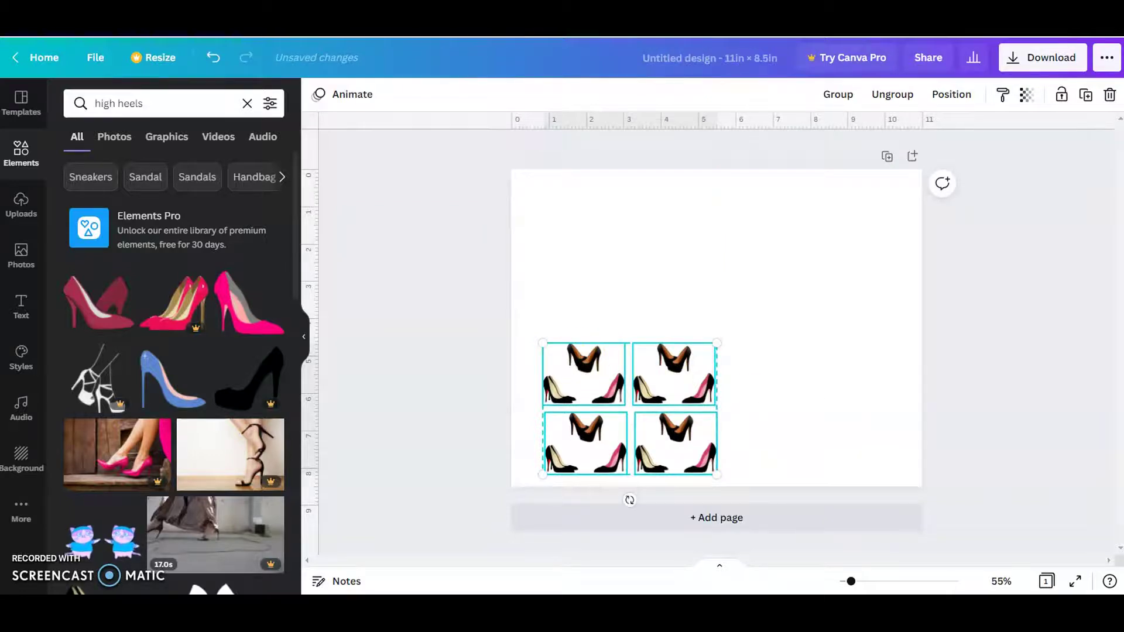
click(1088, 105)
drag(665, 393, 660, 253)
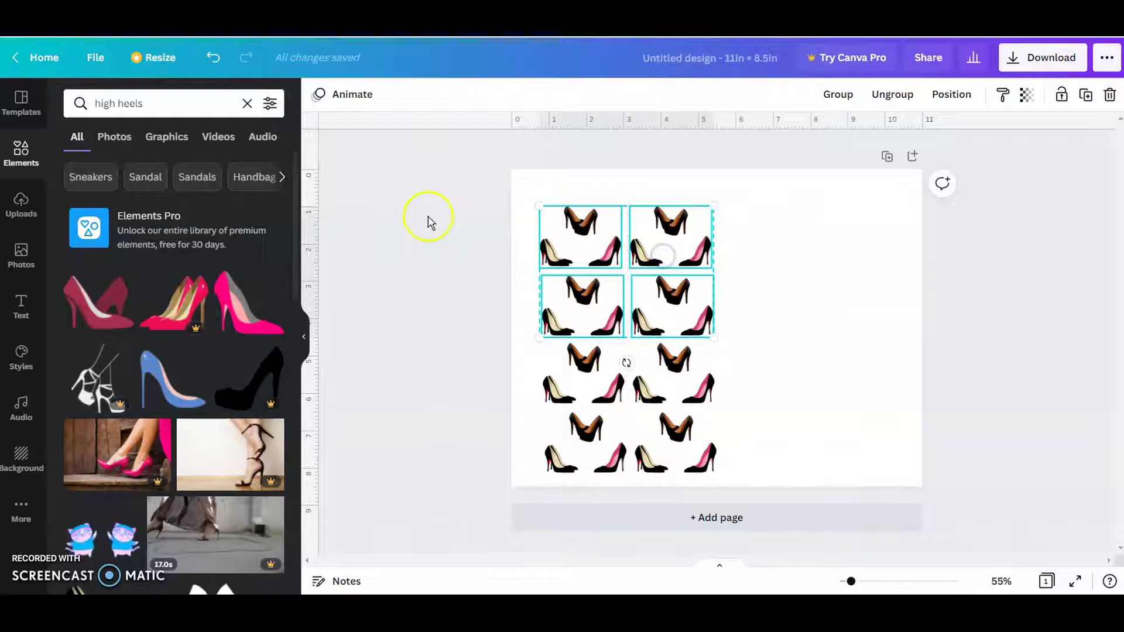
Duplicate all eight shoe groups and place the copies on the right half to fill the page with the pattern.
click(384, 198)
drag(438, 197, 692, 485)
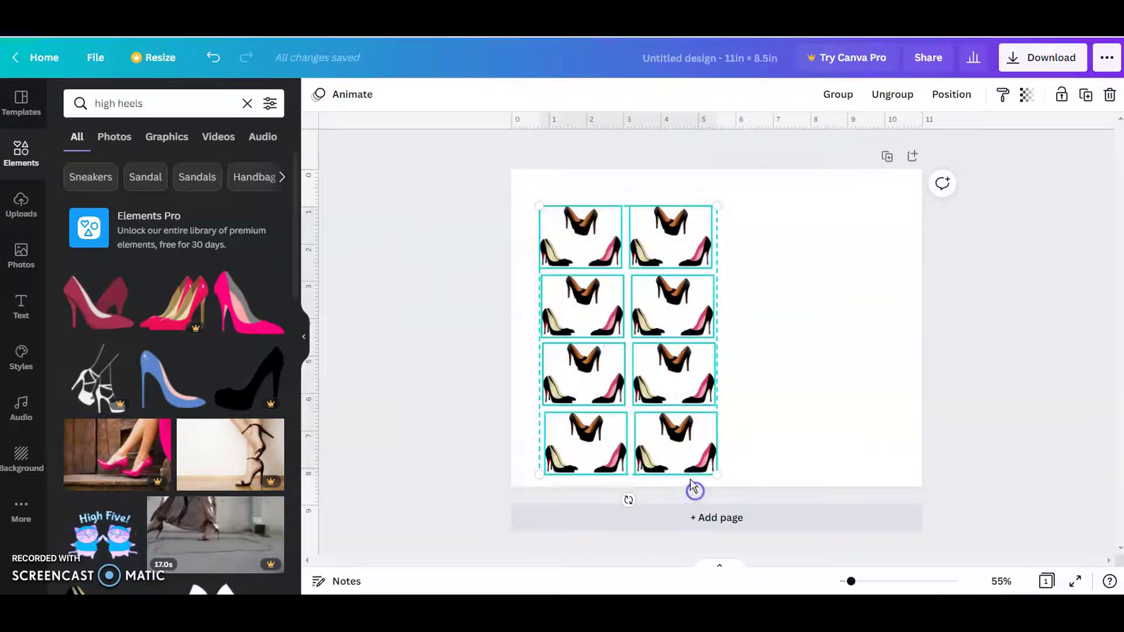
click(1085, 95)
drag(665, 328, 847, 326)
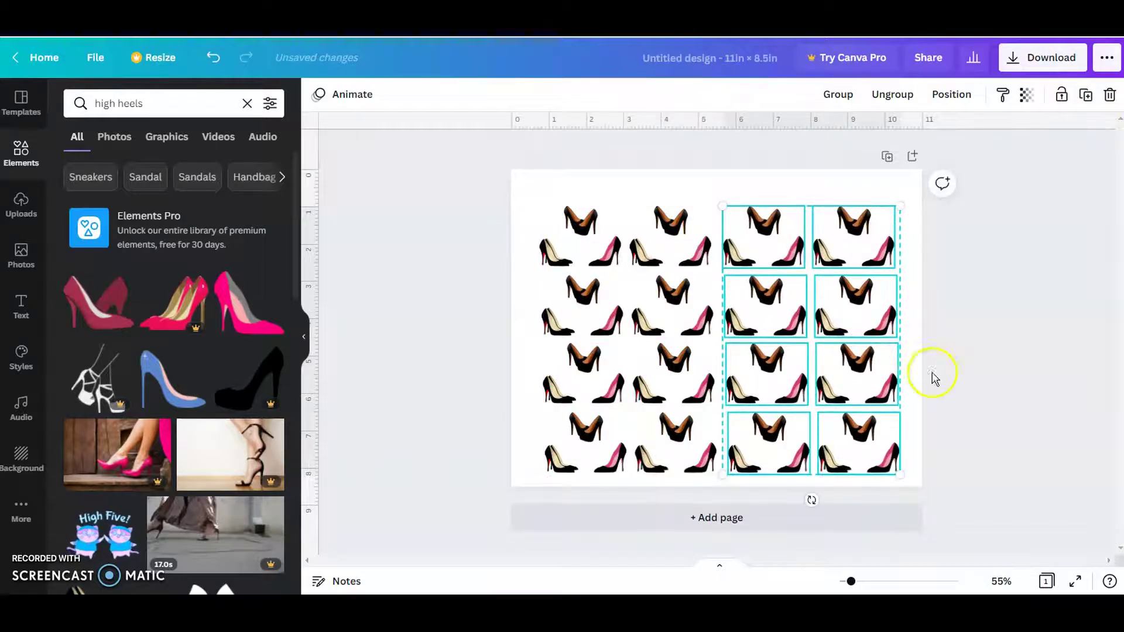
click(1045, 410)
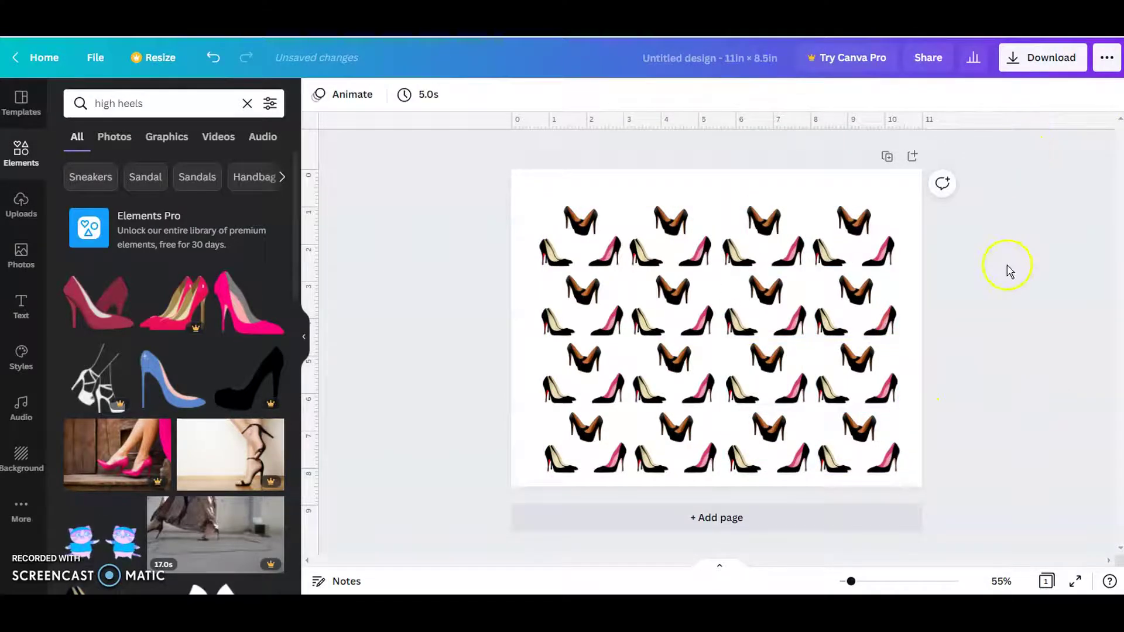
Group all the shoe graphics, enlarge the group to about 10.8 × 8 in and centre it on the page.
drag(979, 460, 428, 208)
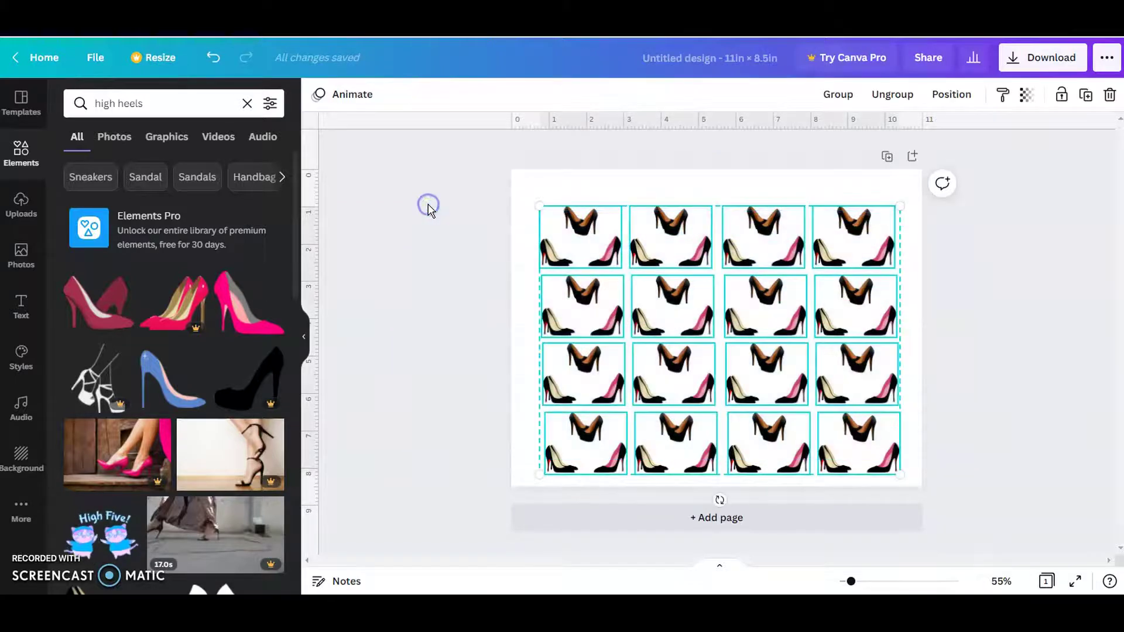
click(838, 97)
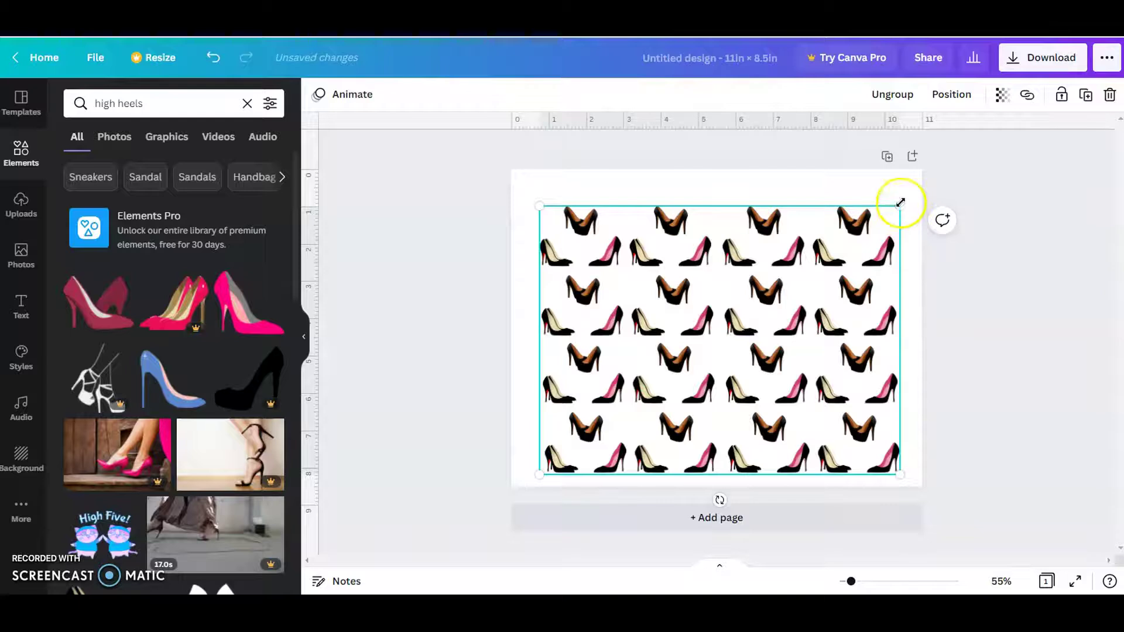
drag(897, 209, 937, 177)
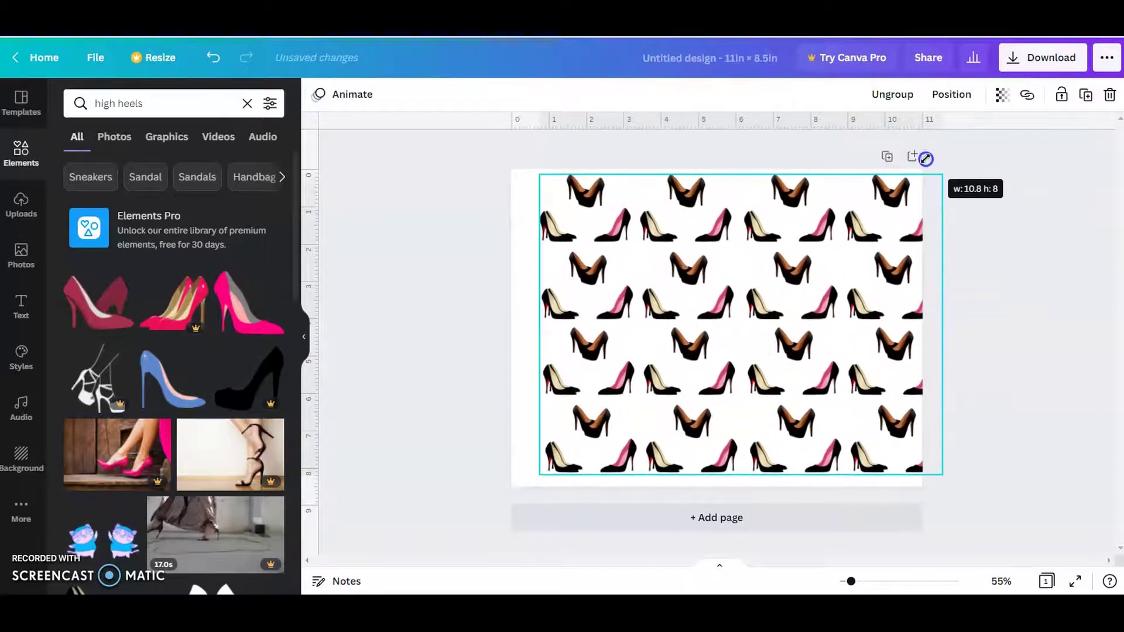
drag(841, 283, 818, 293)
click(992, 326)
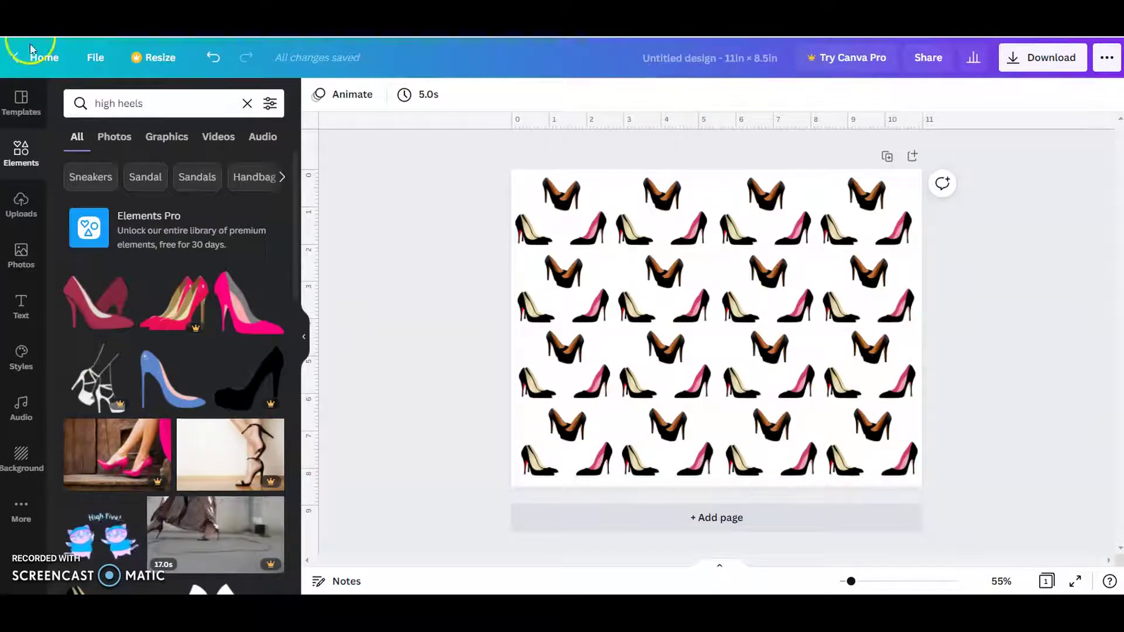
Add the uploaded illustration of the woman in a red hat and skirt, enlarge it to nearly the page's height and centre it over the pattern.
click(21, 201)
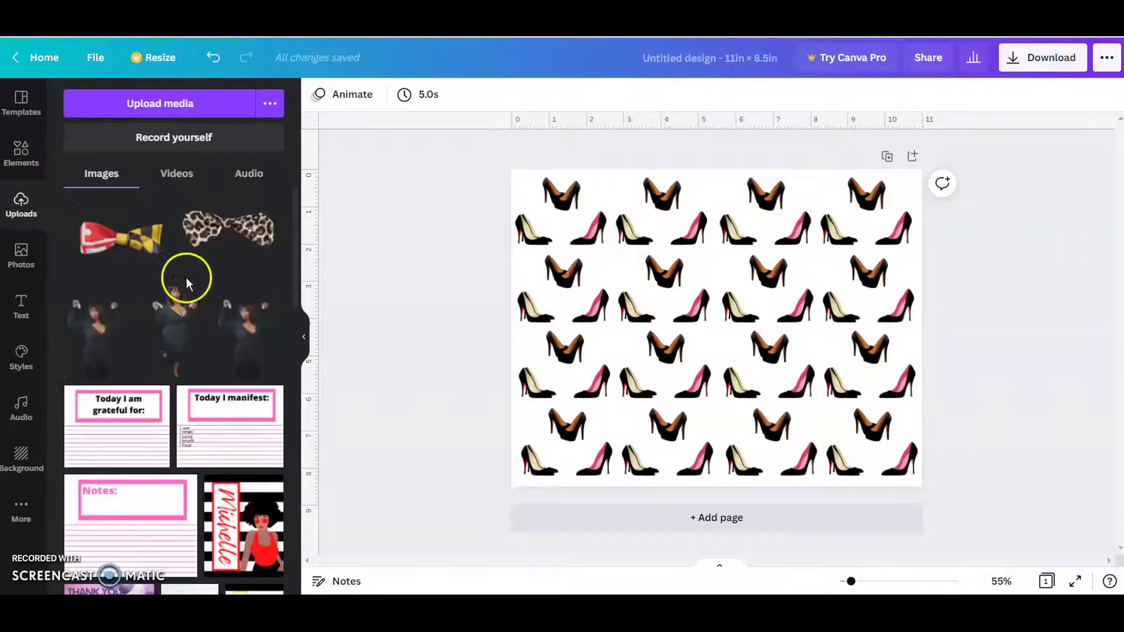
scroll(186, 281, down, 3)
scroll(186, 287, down, 3)
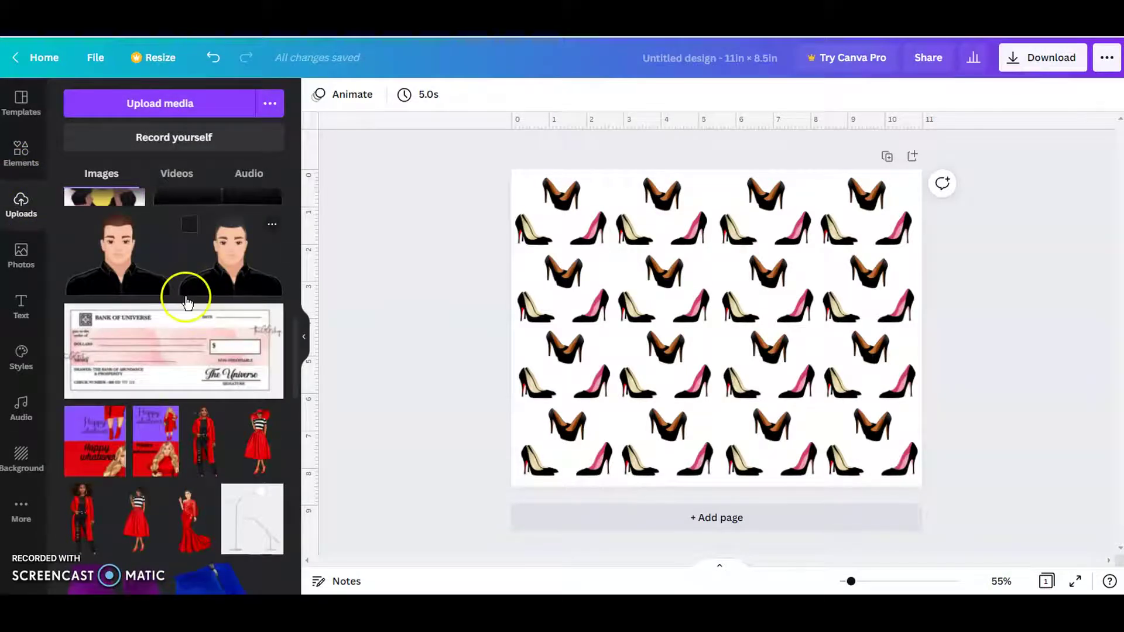
click(282, 450)
drag(801, 209, 835, 161)
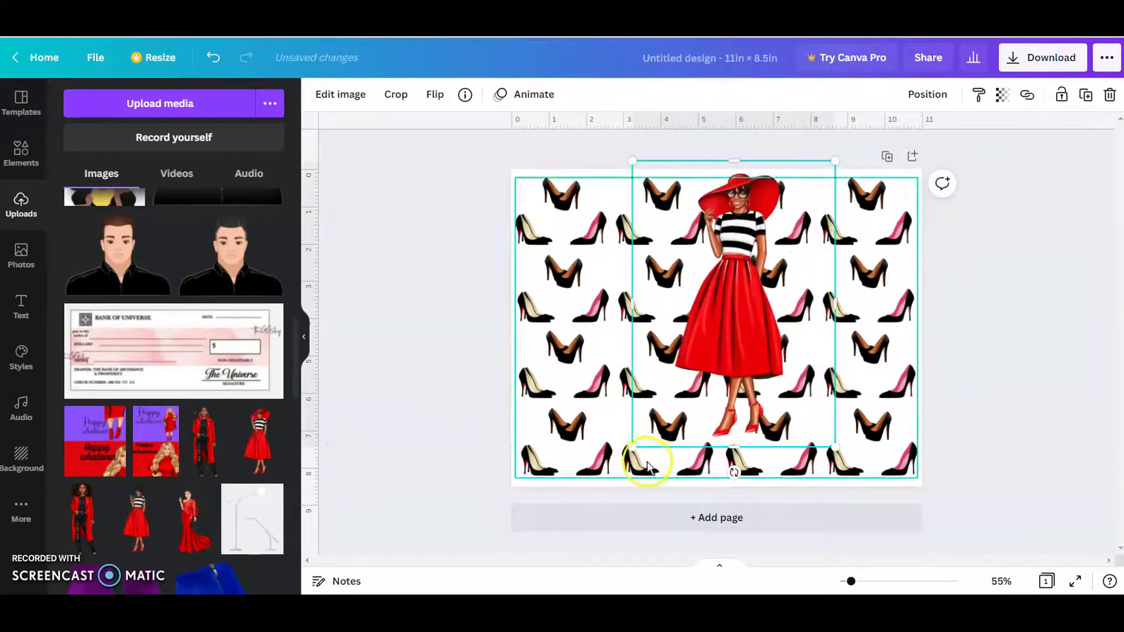
drag(633, 448, 603, 495)
click(987, 358)
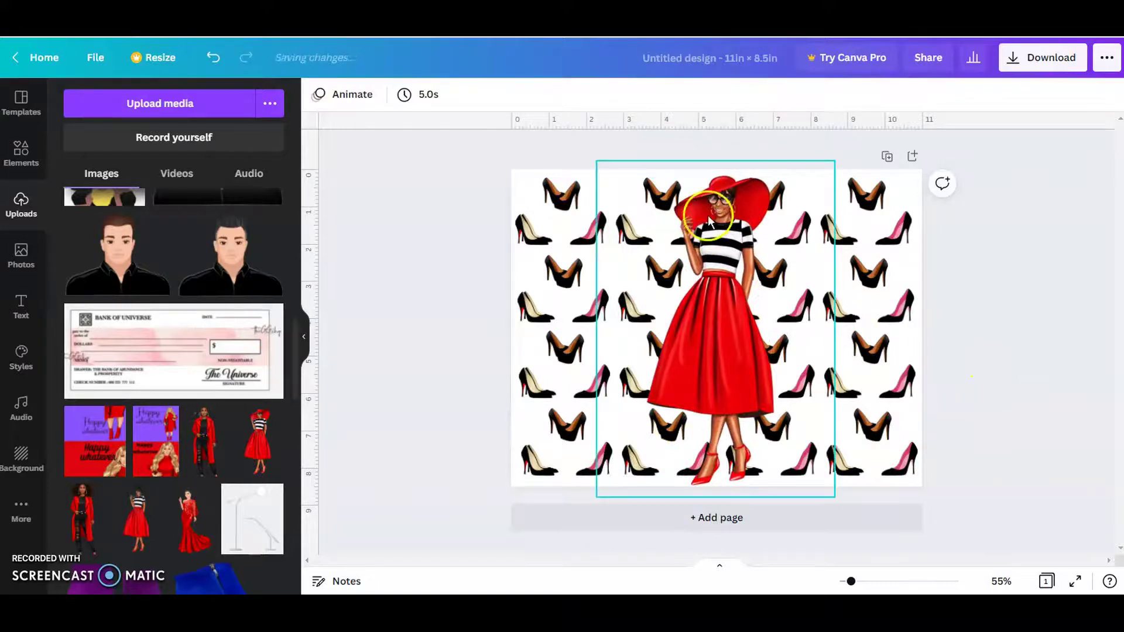
click(939, 359)
click(445, 274)
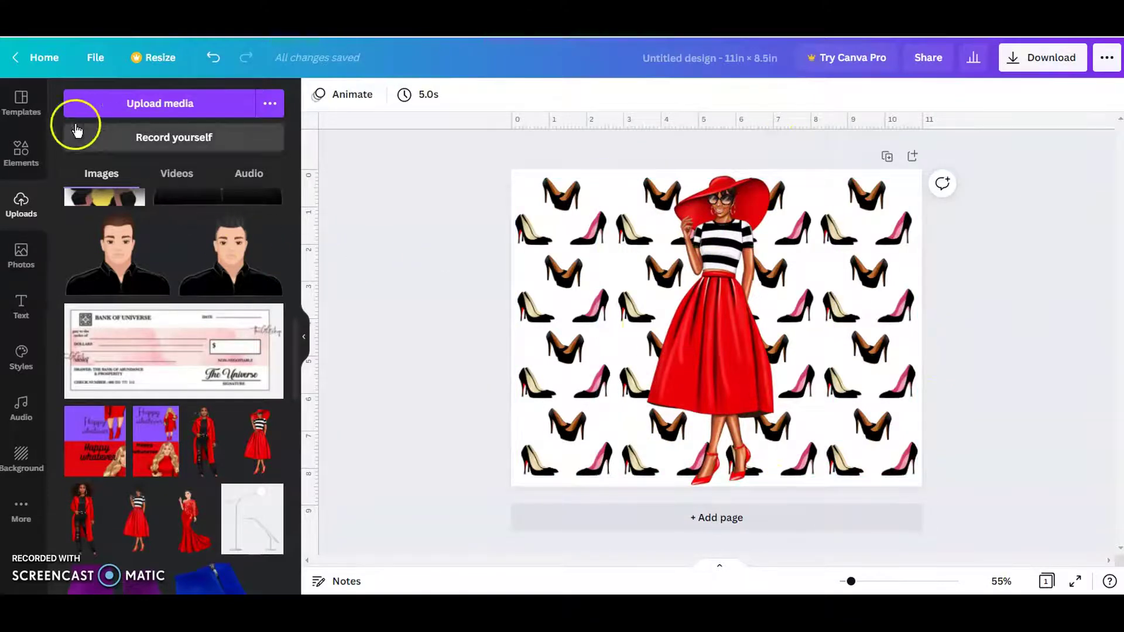
Add a square shape, colour it red and reshape it into a tall, narrow rectangle on the page's left half.
click(21, 153)
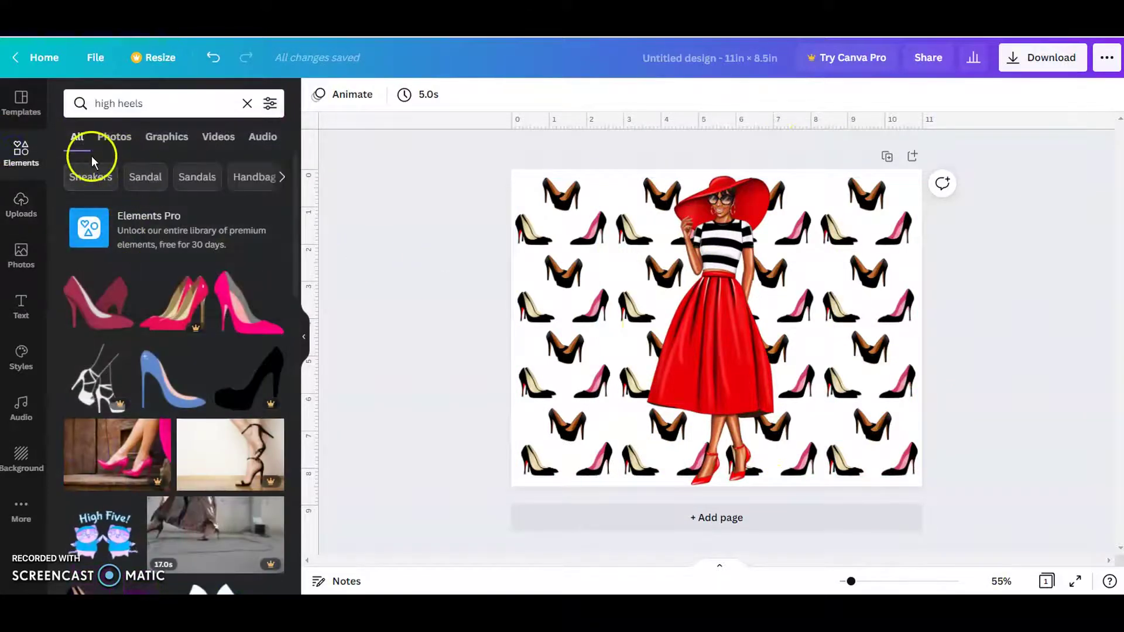
click(247, 105)
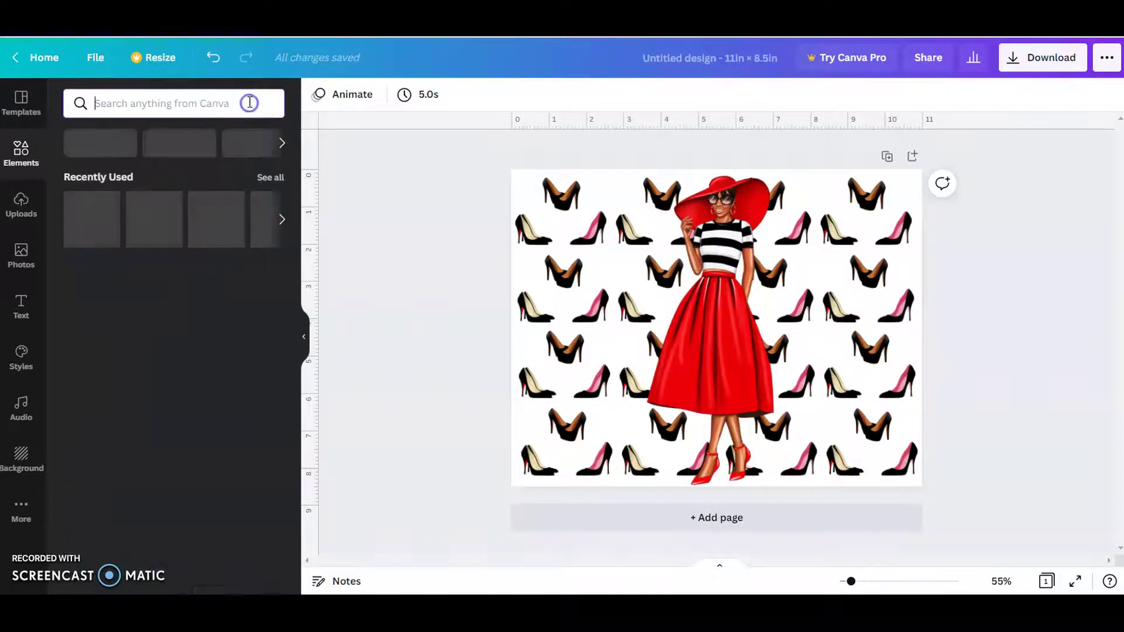
click(112, 311)
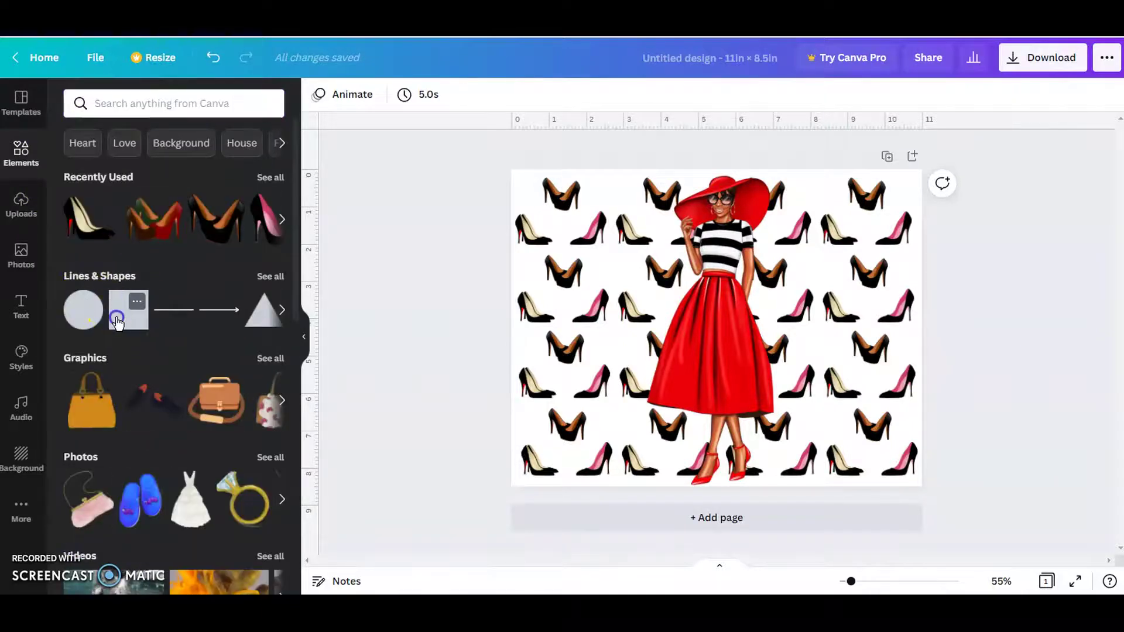
drag(692, 310, 603, 305)
drag(712, 321, 612, 294)
drag(567, 396, 572, 476)
drag(575, 349, 605, 317)
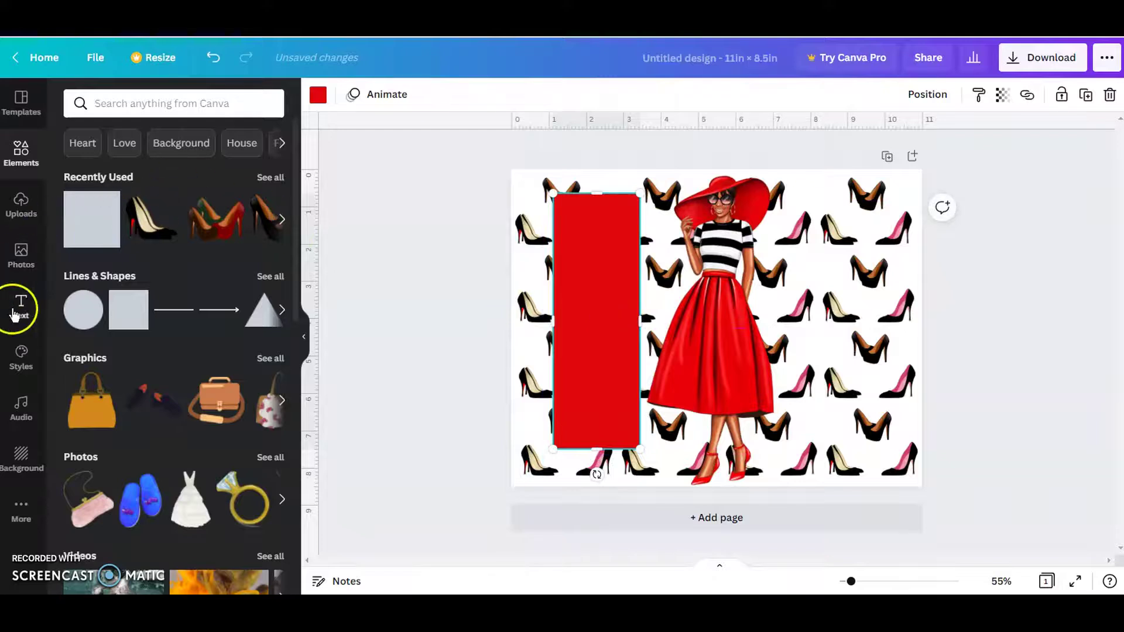
Add a heading containing the person's first name, rotate it to read vertically downward and place it over the red rectangle.
click(21, 305)
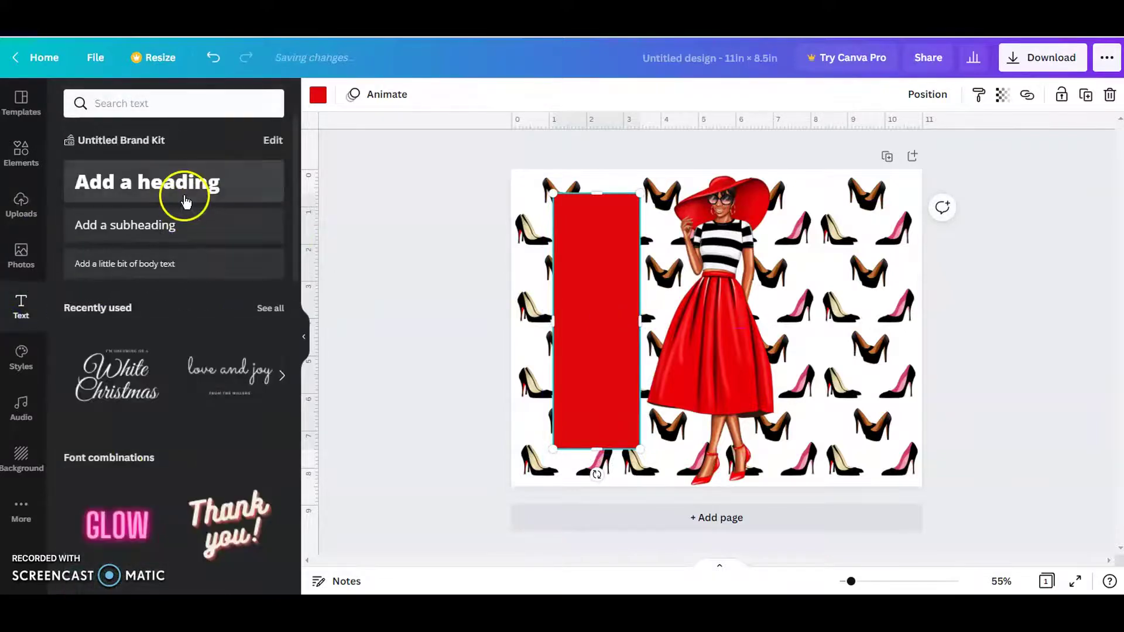
click(186, 201)
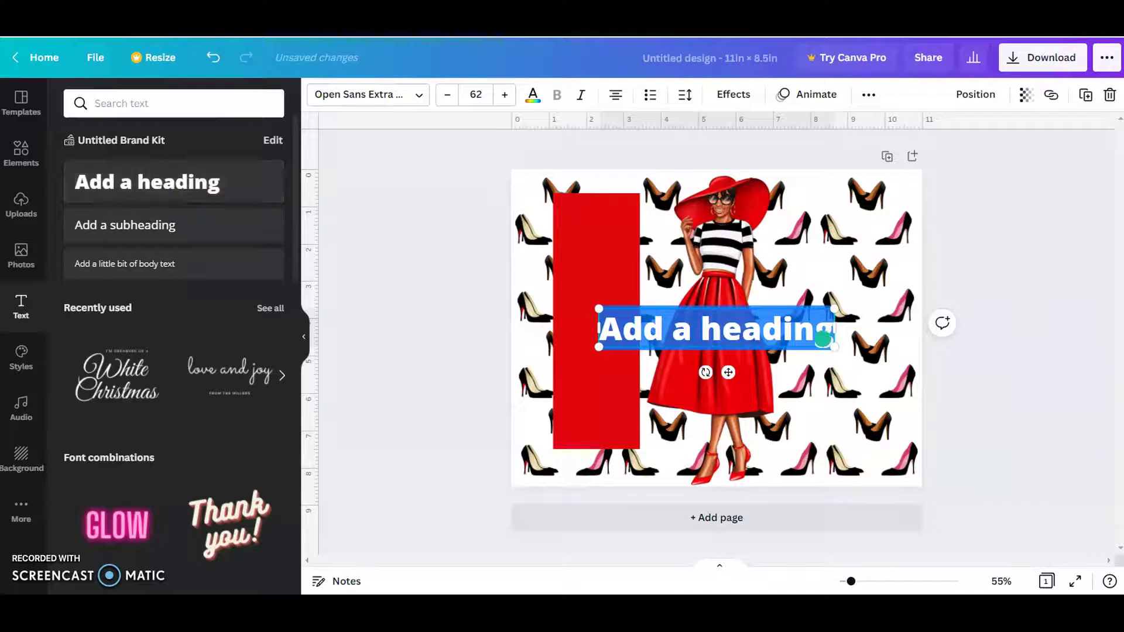
text(Janet)
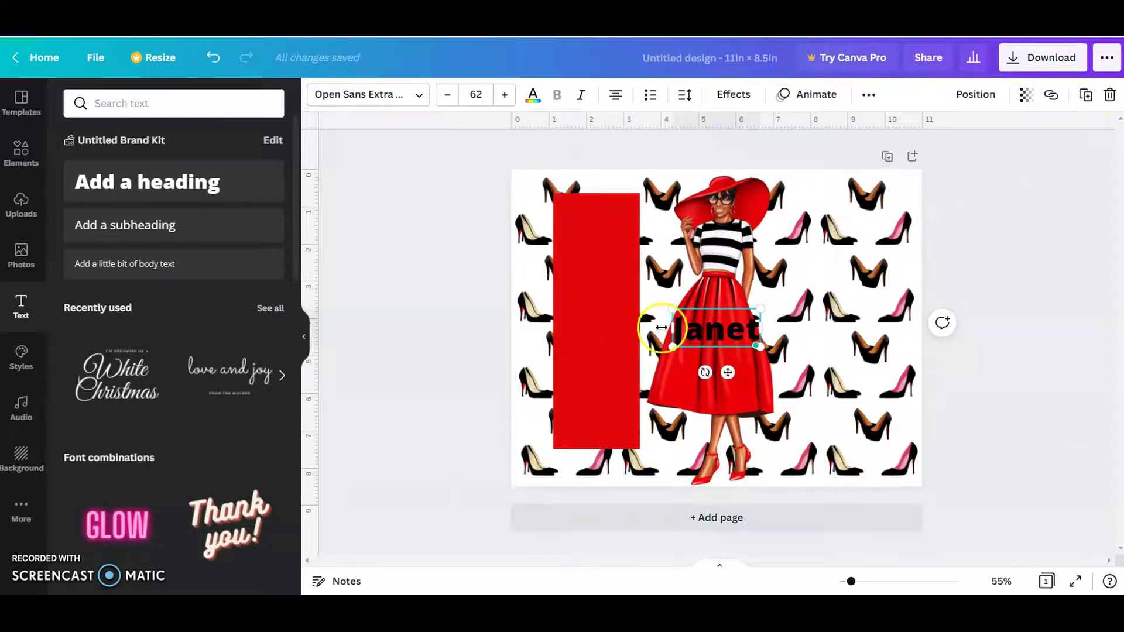
drag(705, 336, 604, 263)
drag(581, 299, 539, 248)
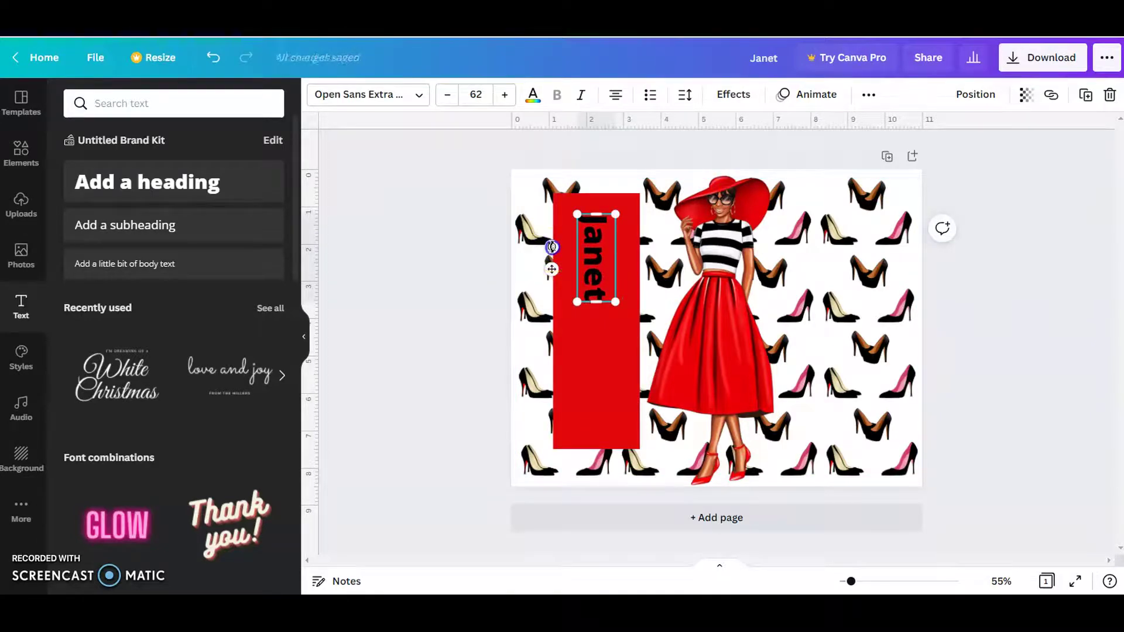
drag(552, 247, 536, 245)
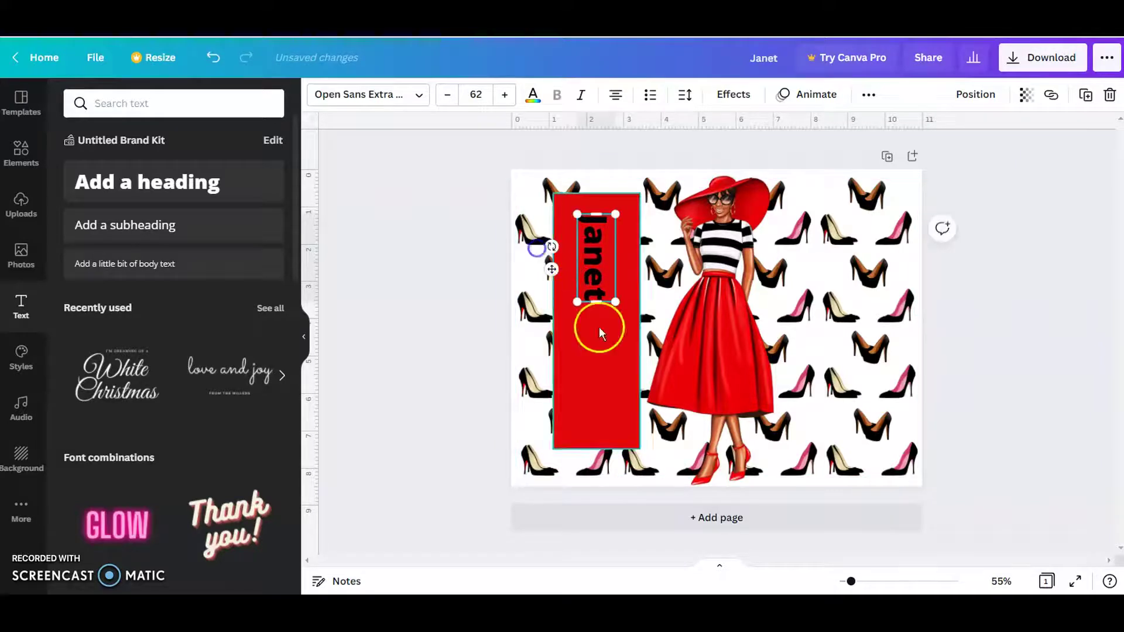
Lengthen the vertical name's text box to fit the rectangle and set its font size to 120.
drag(589, 303, 621, 451)
drag(616, 214, 694, 163)
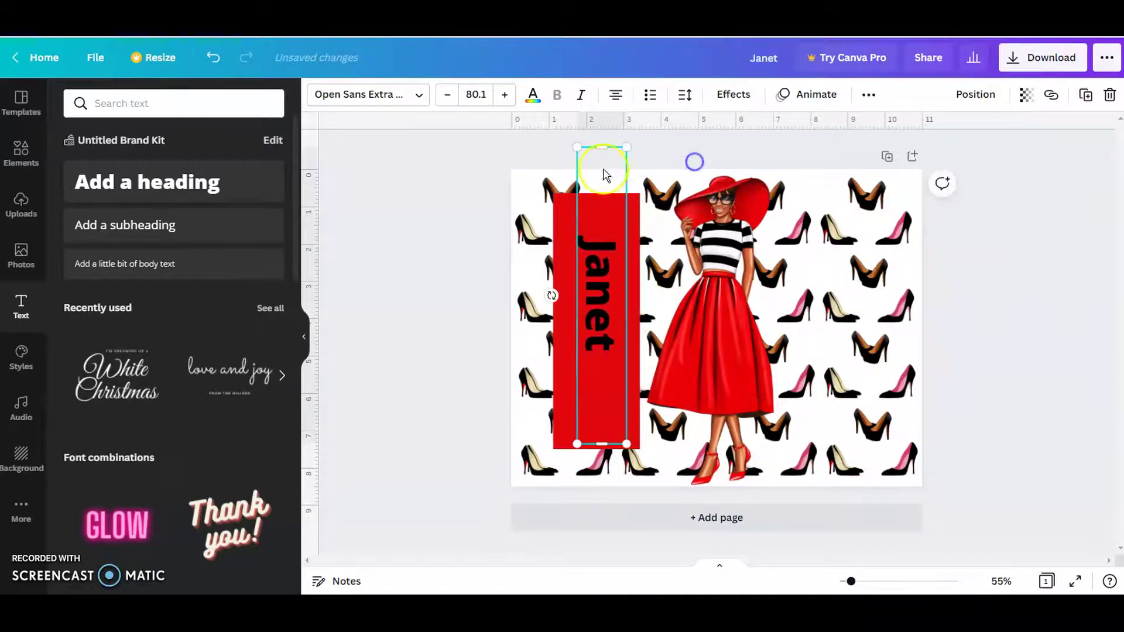
drag(606, 151, 603, 219)
click(494, 92)
scroll(495, 337, down, 5)
click(510, 404)
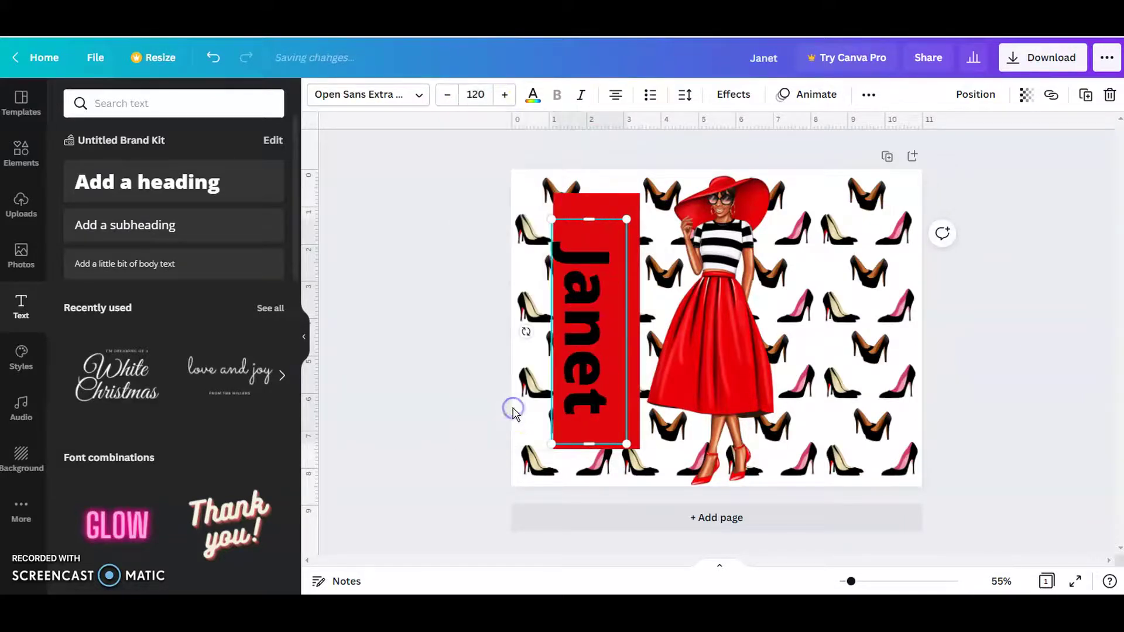
Reposition the vertical name inside the rectangle, aligning its text box with the rectangle's upper and right edges.
click(657, 352)
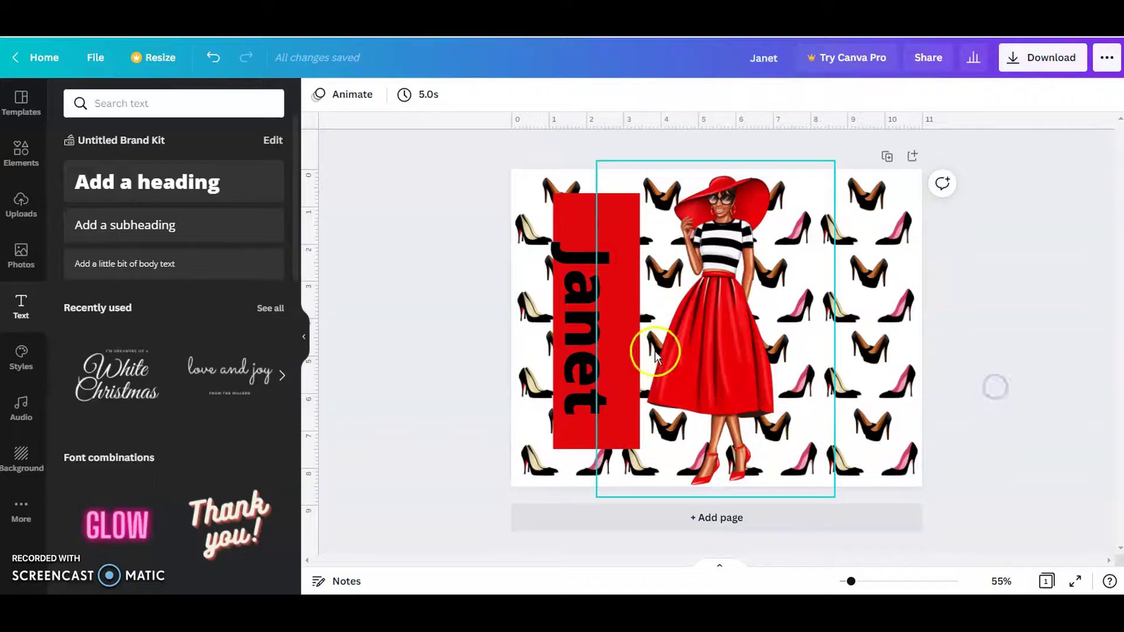
drag(587, 324, 594, 322)
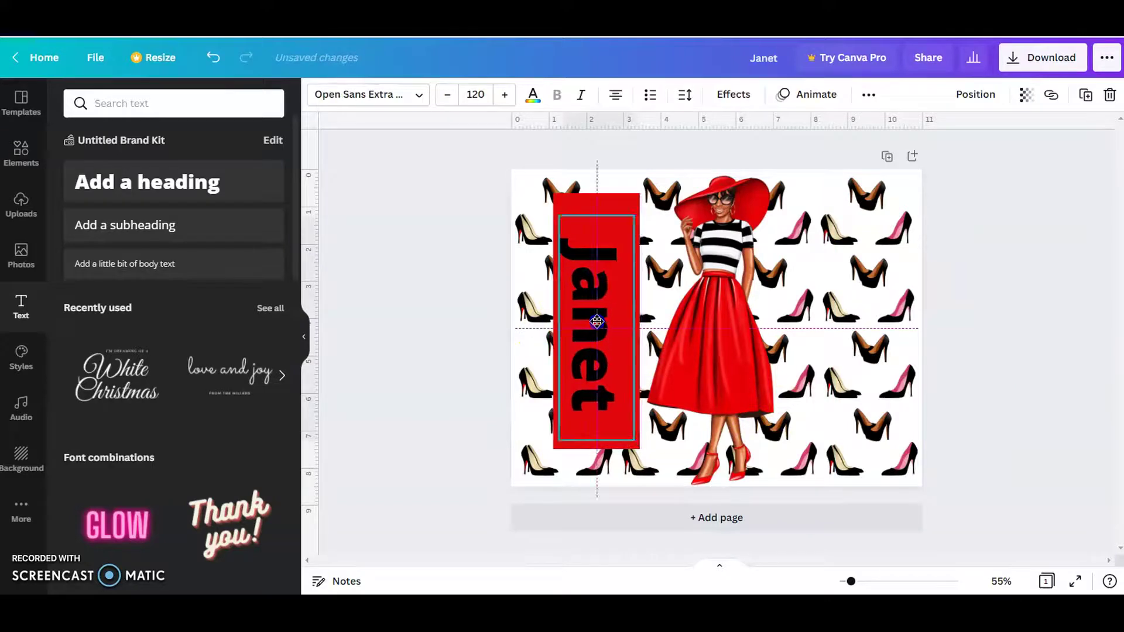
click(1037, 348)
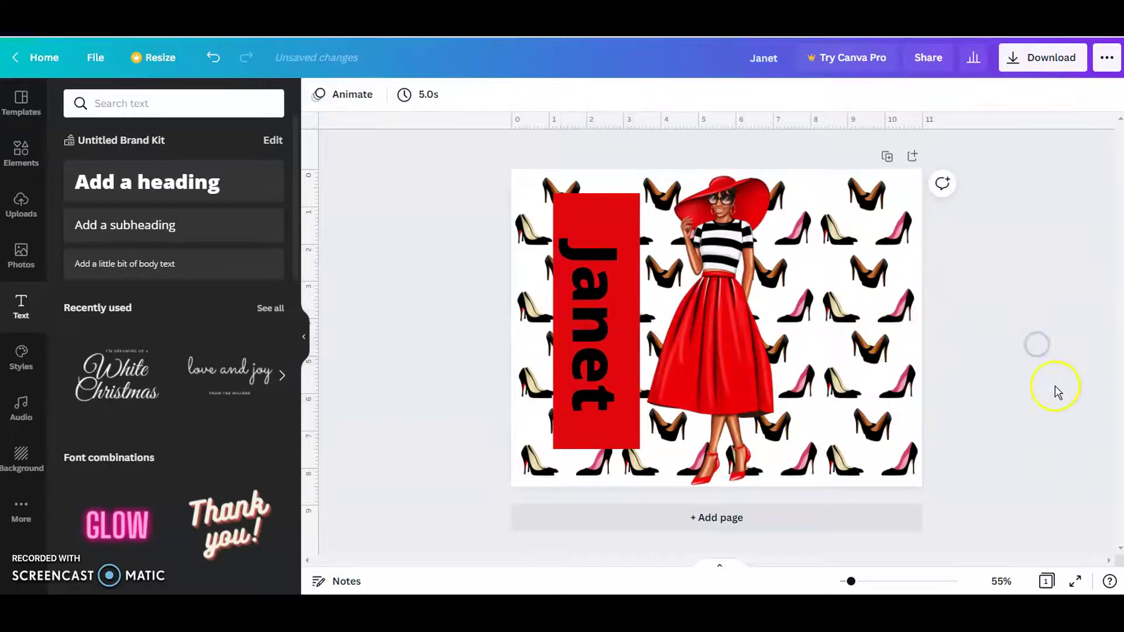
drag(574, 320, 579, 300)
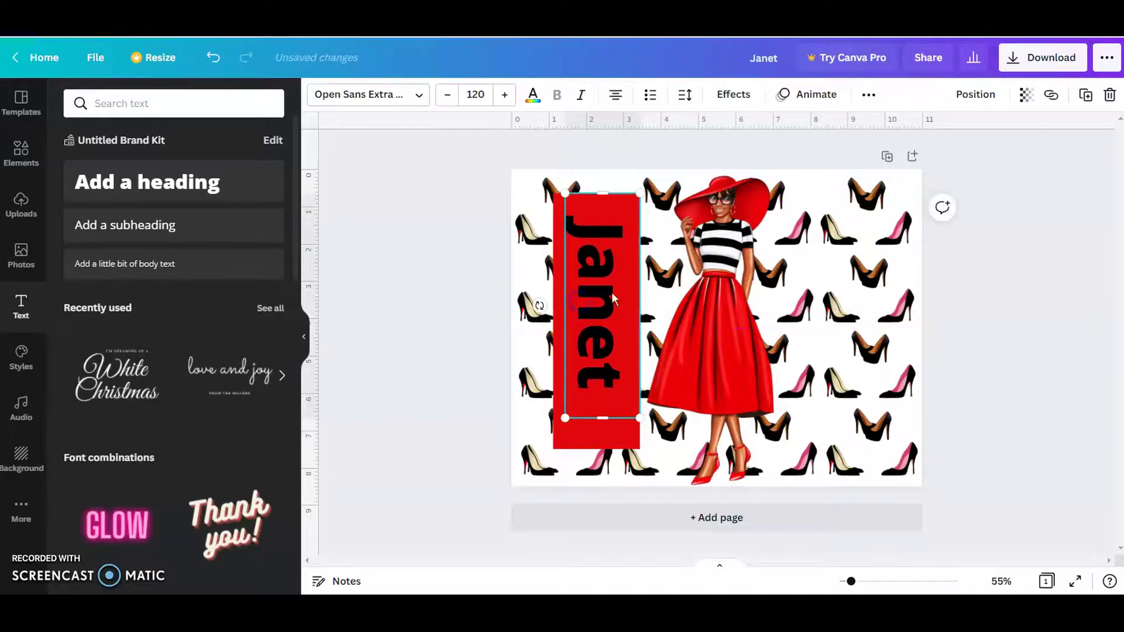
click(967, 327)
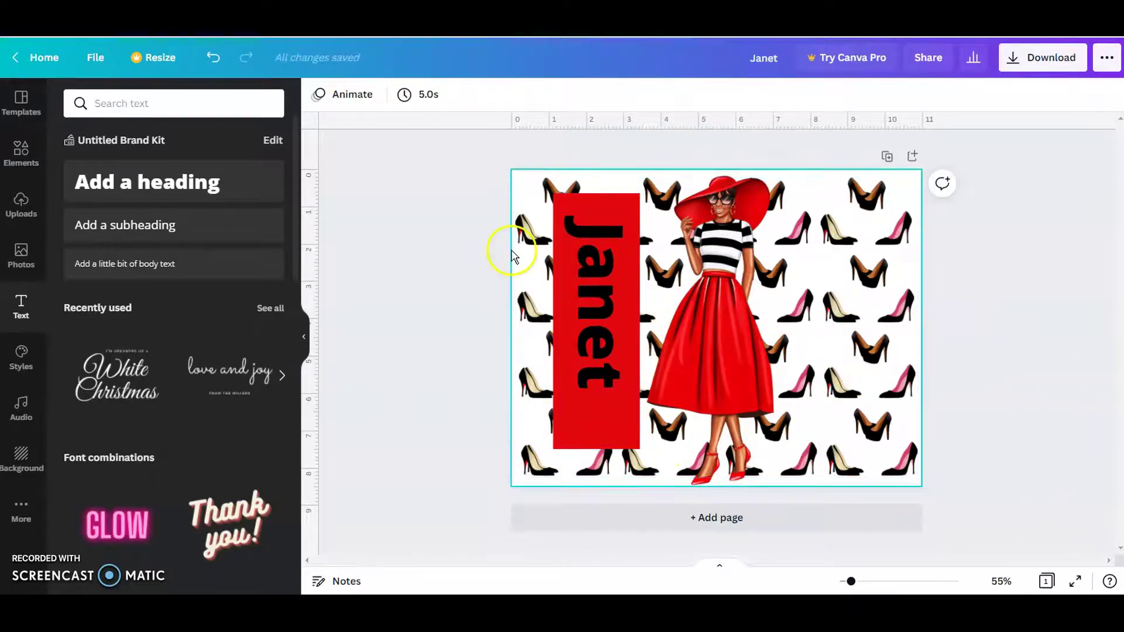
Change the tall rectangle's fill colour from the default colours to pink.
click(570, 432)
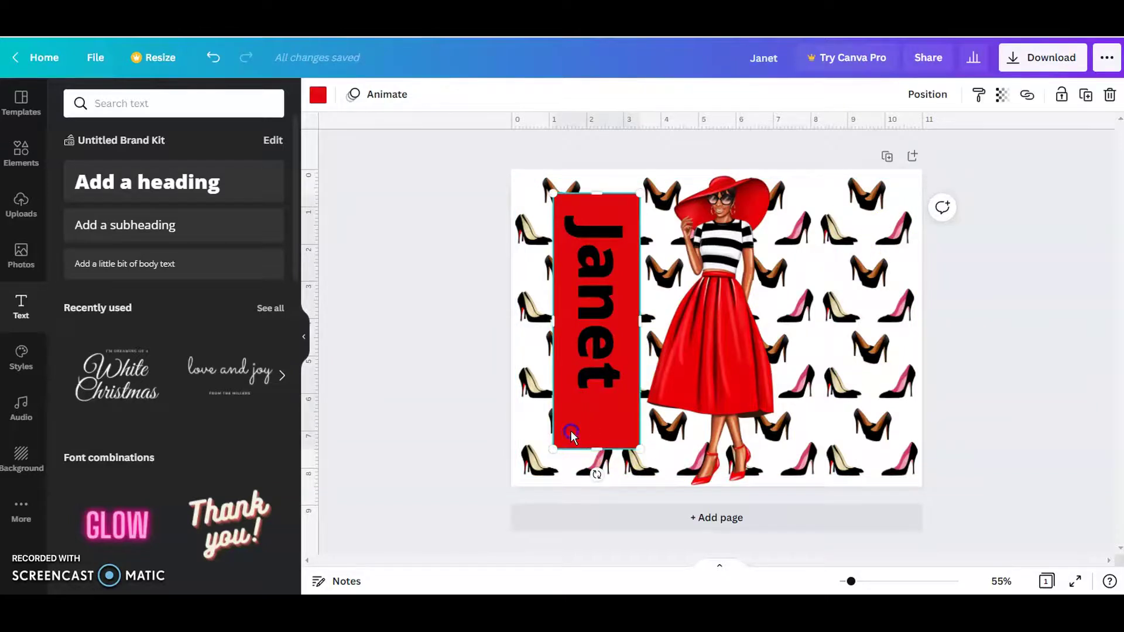
click(318, 92)
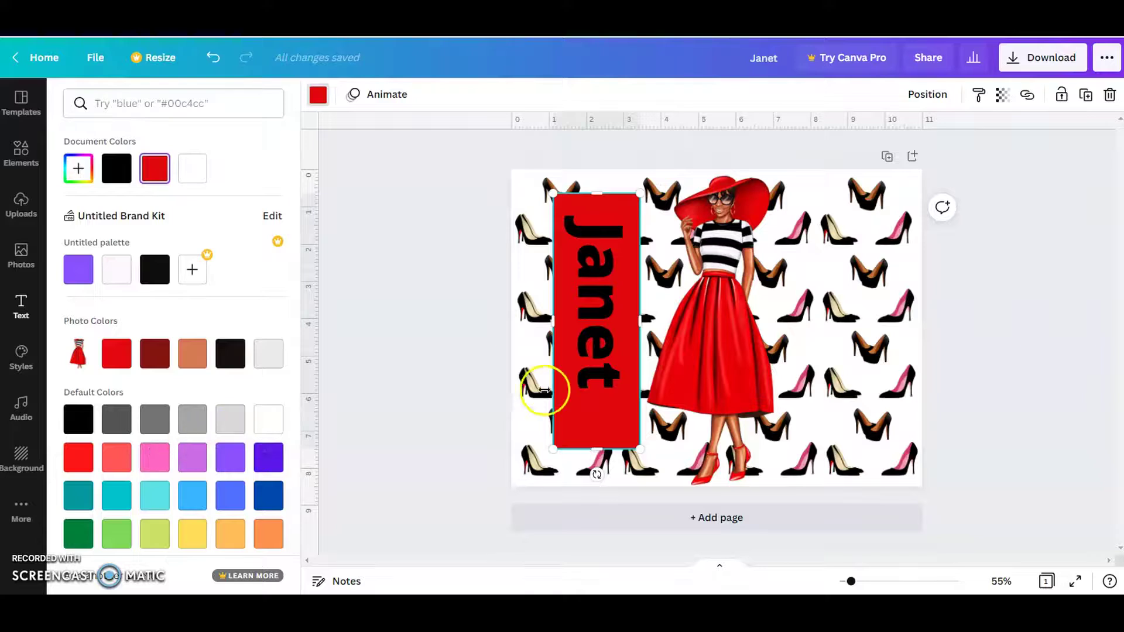
click(154, 457)
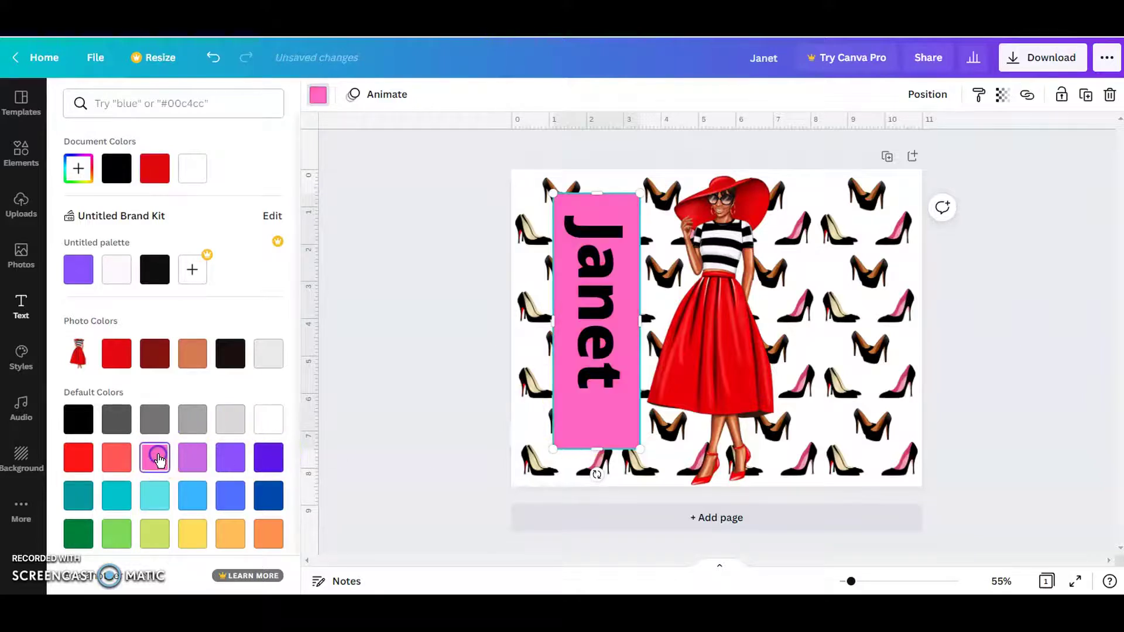
click(1103, 336)
Delete the illustration of the woman in the red skirt.
click(697, 360)
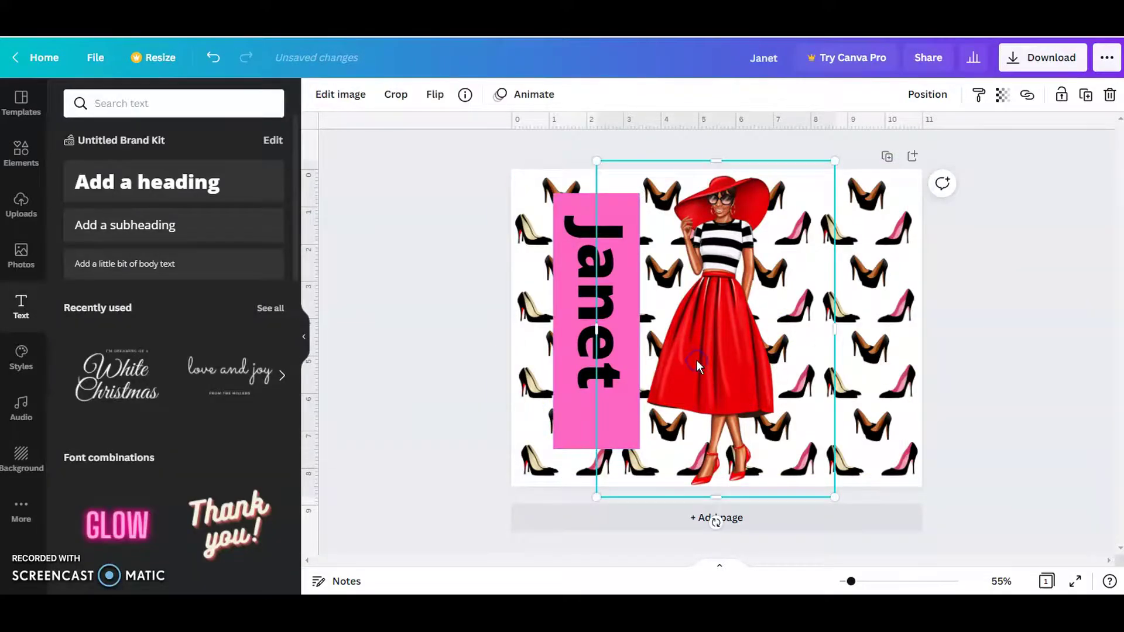
right_click(697, 360)
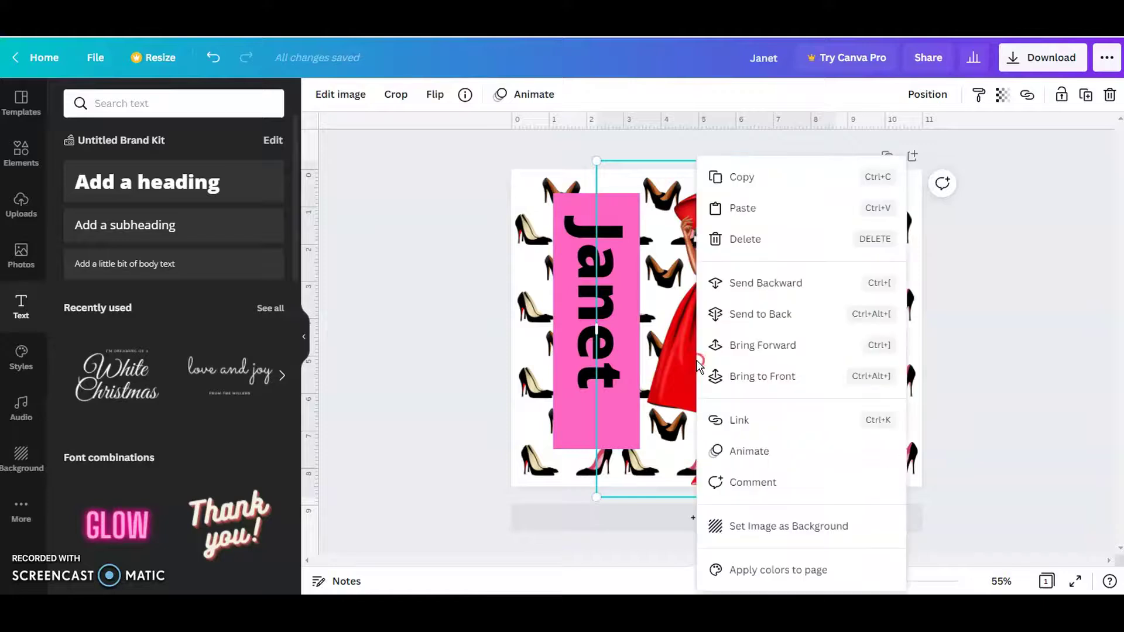
click(764, 246)
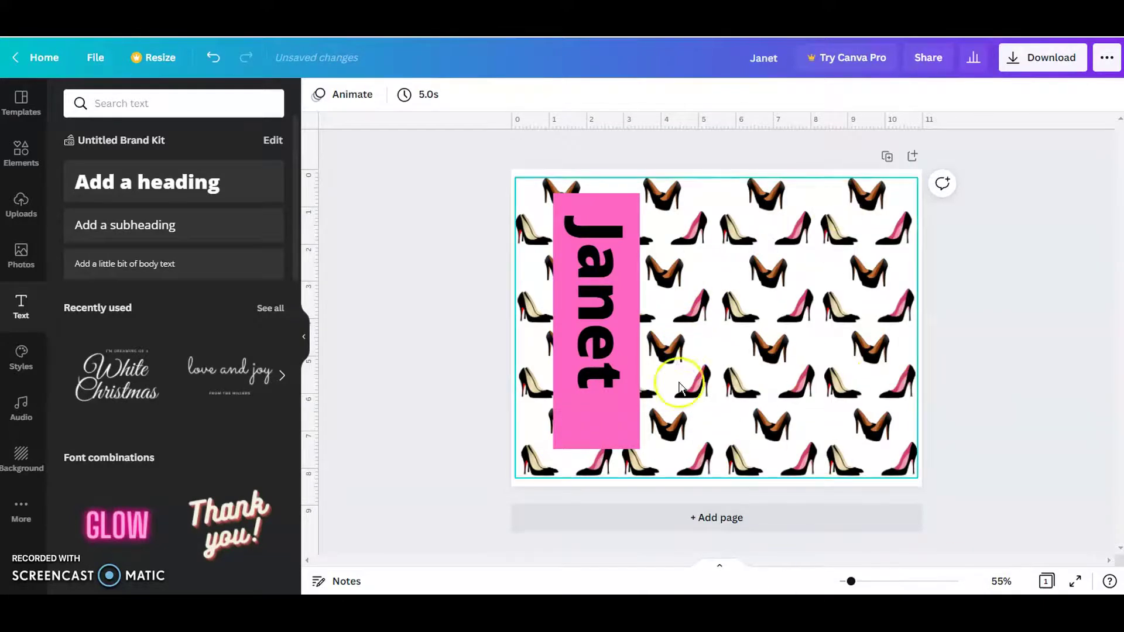
Move the vertical name down to centre it along the height of the pink rectangle.
drag(595, 326, 601, 345)
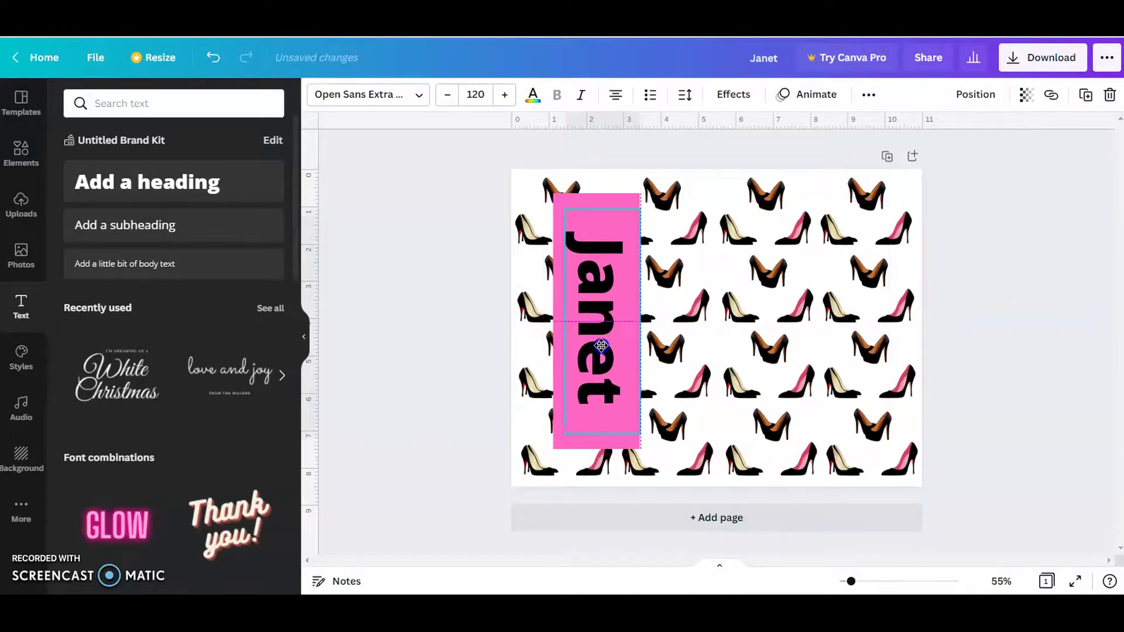
click(1048, 375)
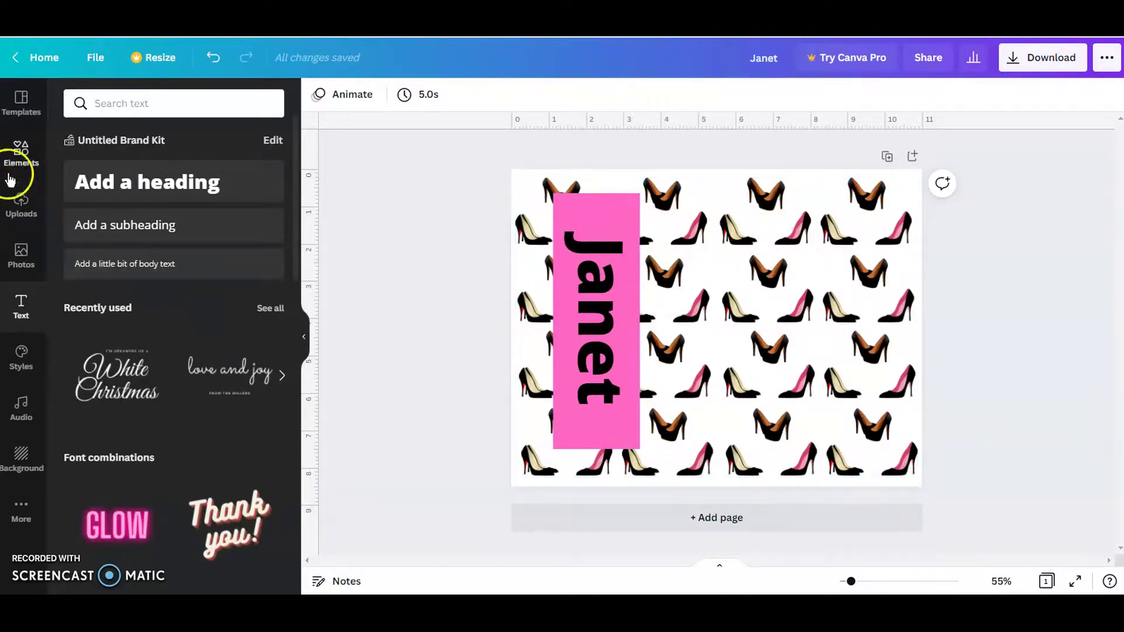
Open the full collection of recently used elements and browse to the illustrations of women.
click(17, 147)
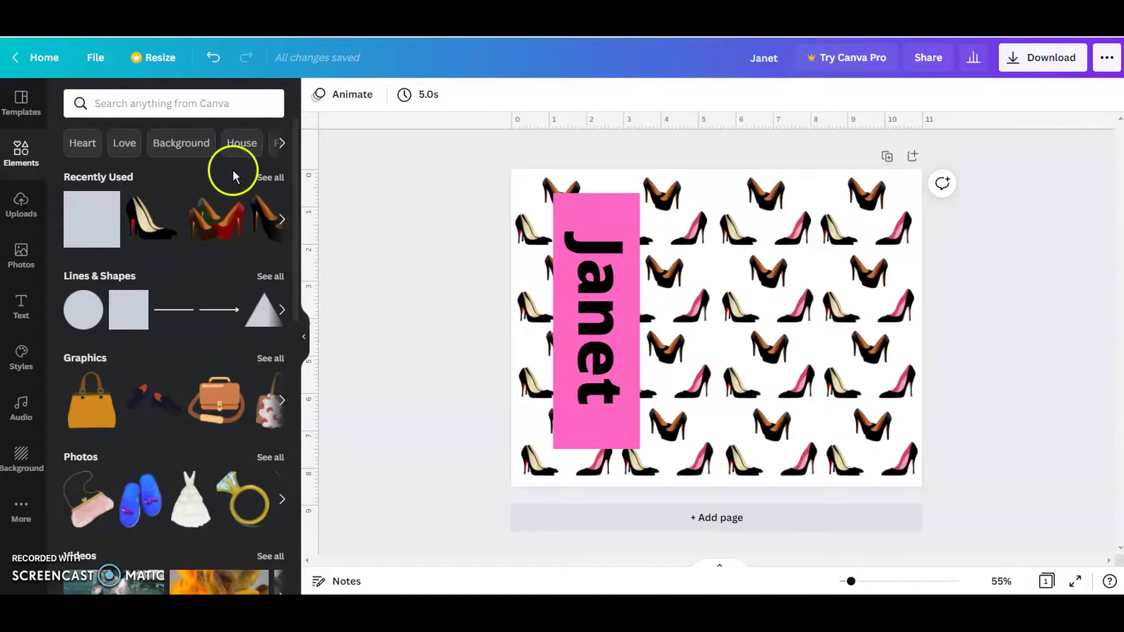
click(270, 177)
scroll(240, 316, down, 8)
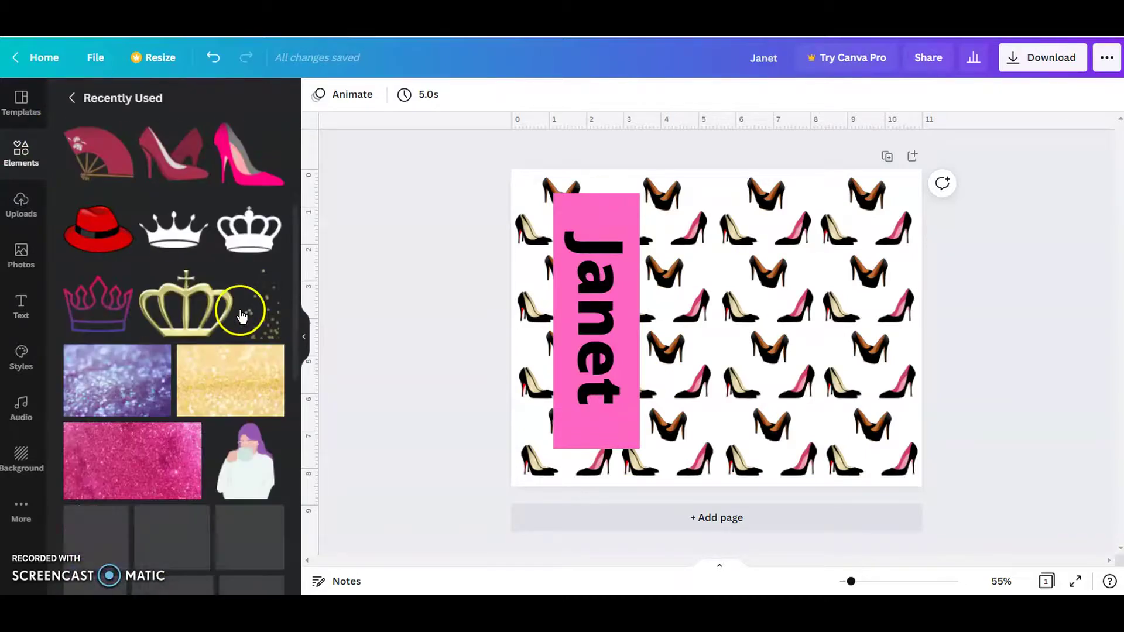
scroll(237, 313, up, 5)
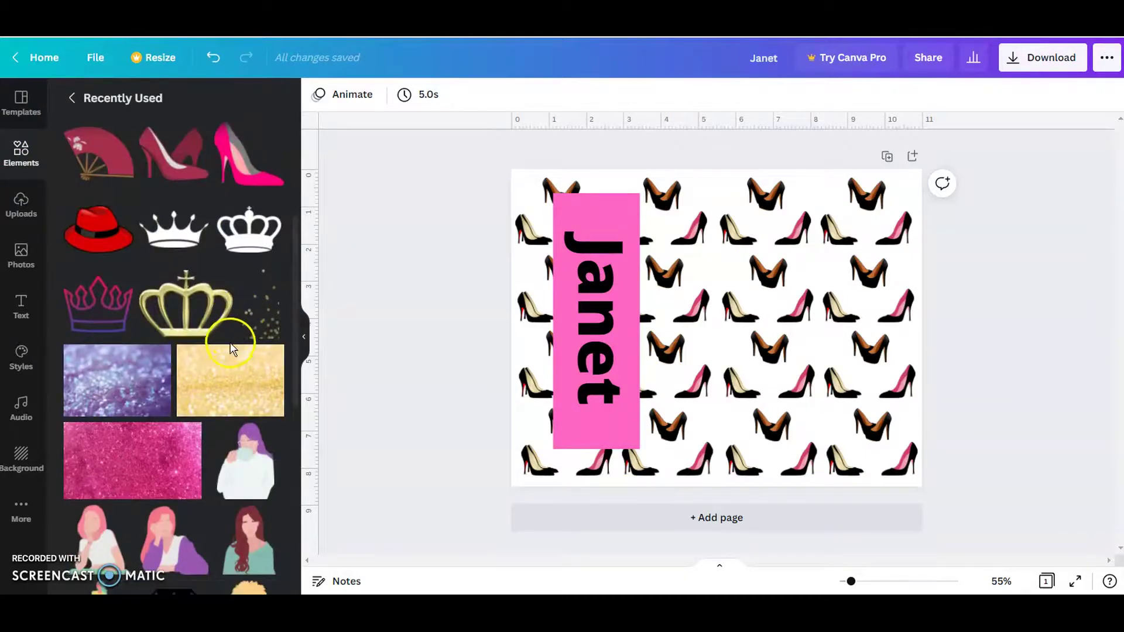
scroll(231, 351, down, 5)
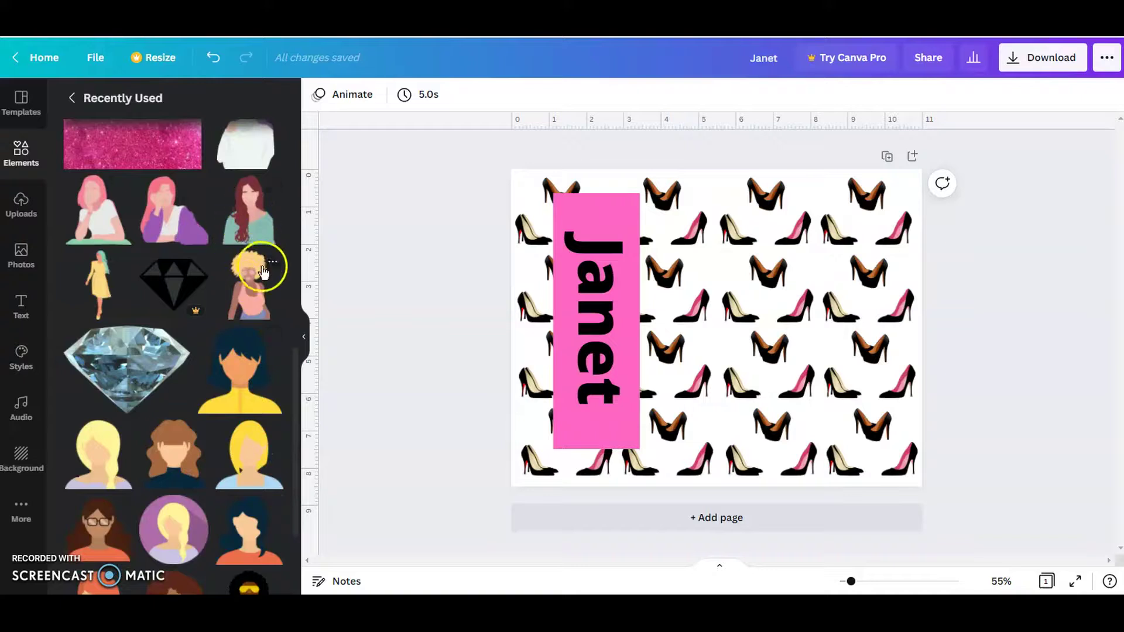
Try the illustration of the woman with long red hair and a green top on the page, and delete it.
click(256, 219)
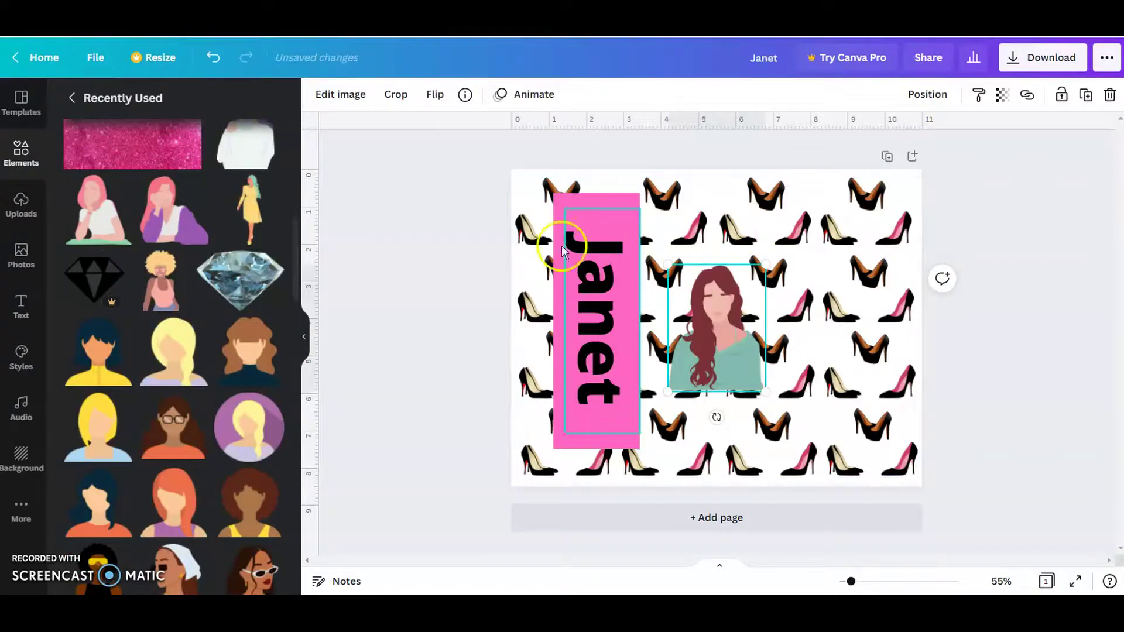
click(1105, 93)
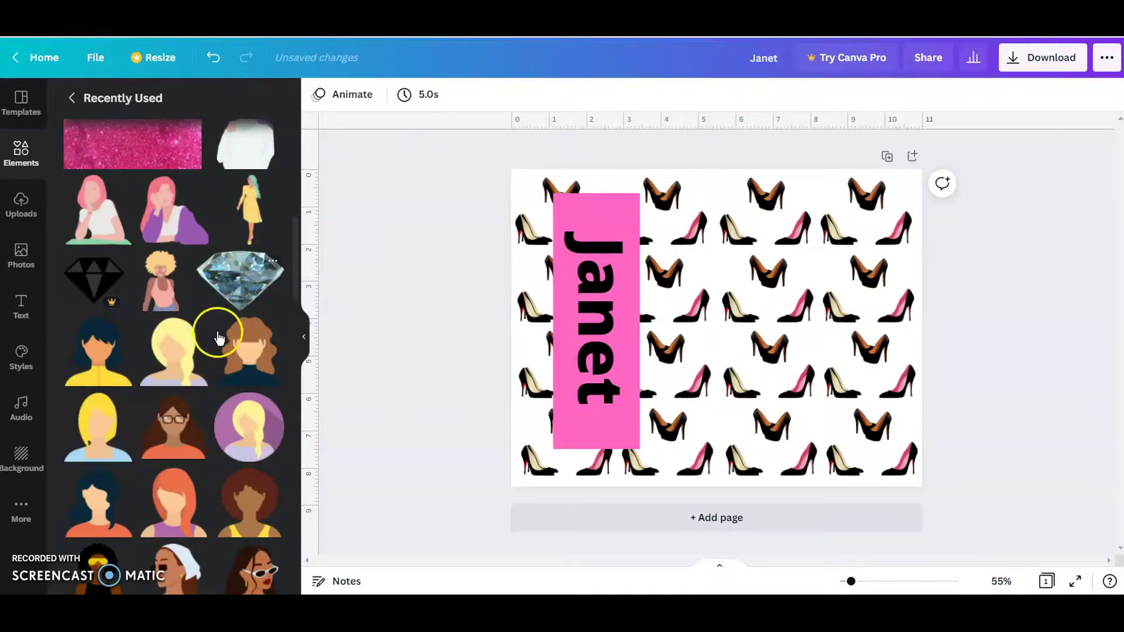
Add the blonde woman with the side ponytail, enlarge her to about 6.3 in wide and align her with the page's lower edge.
scroll(212, 346, down, 5)
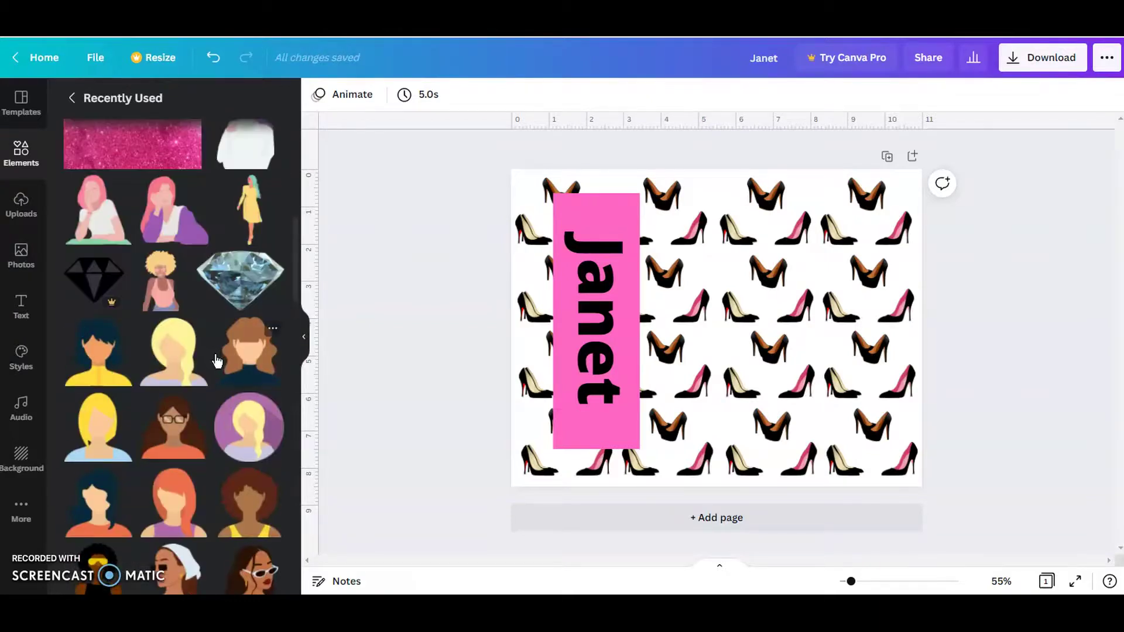
click(176, 368)
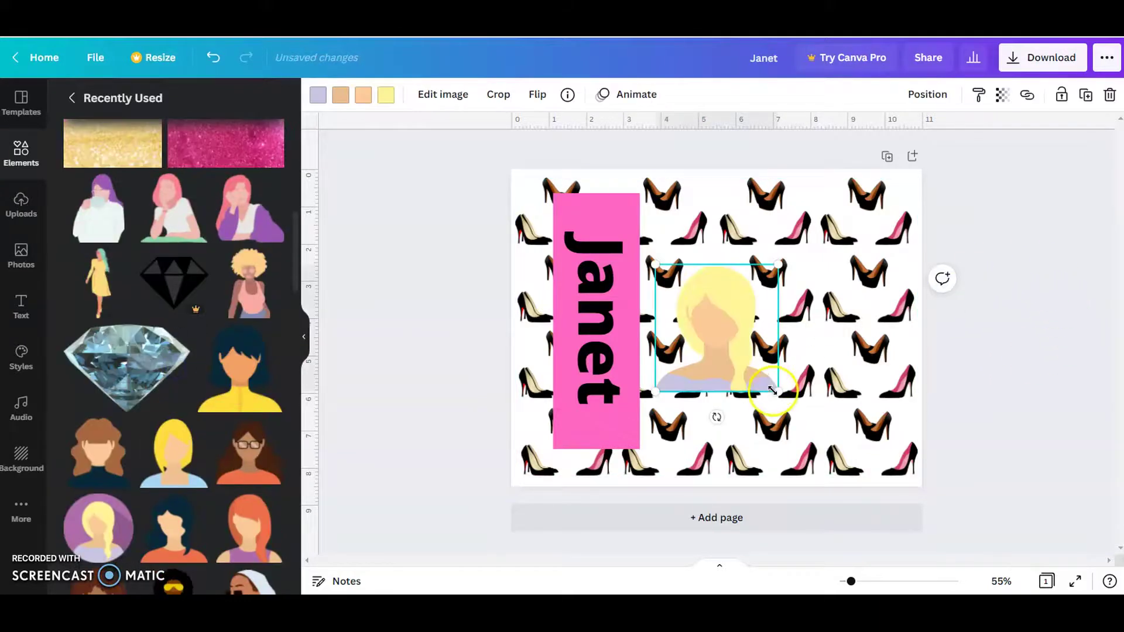
drag(777, 395, 898, 506)
drag(821, 417, 836, 396)
Recolour the woman's top black from the brand palette and her hair tan from the document colours.
click(318, 95)
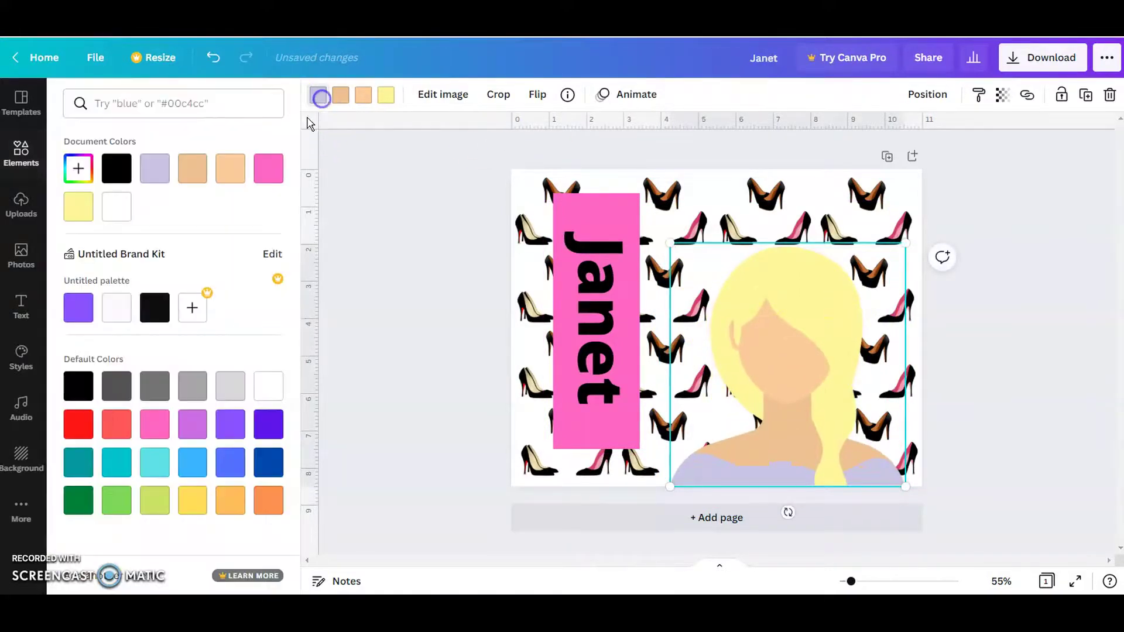
click(154, 310)
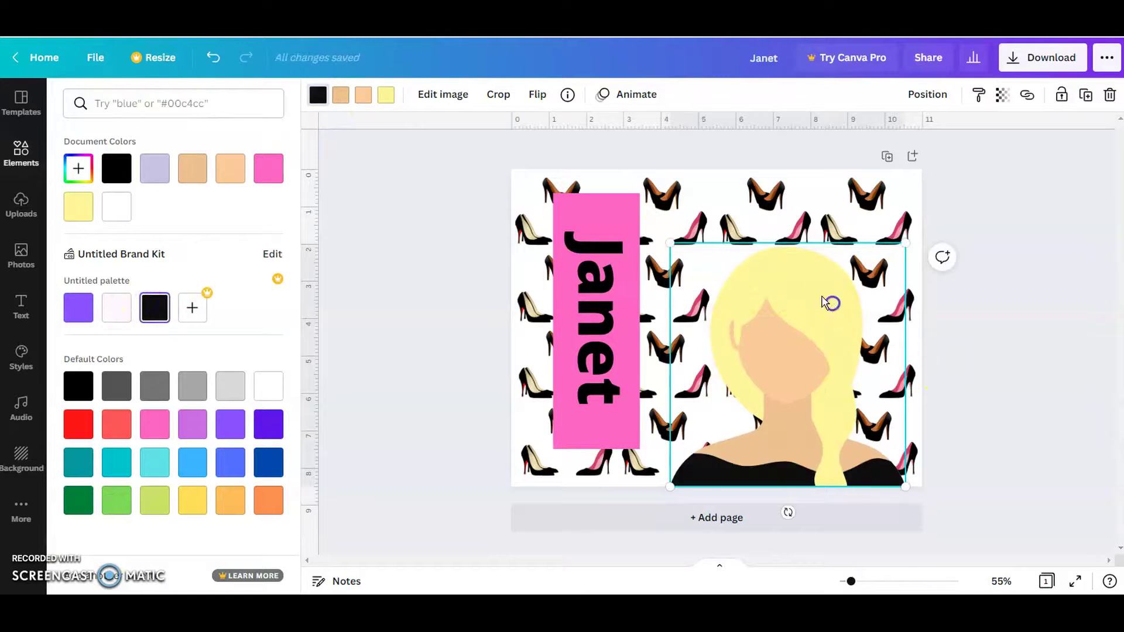
click(385, 95)
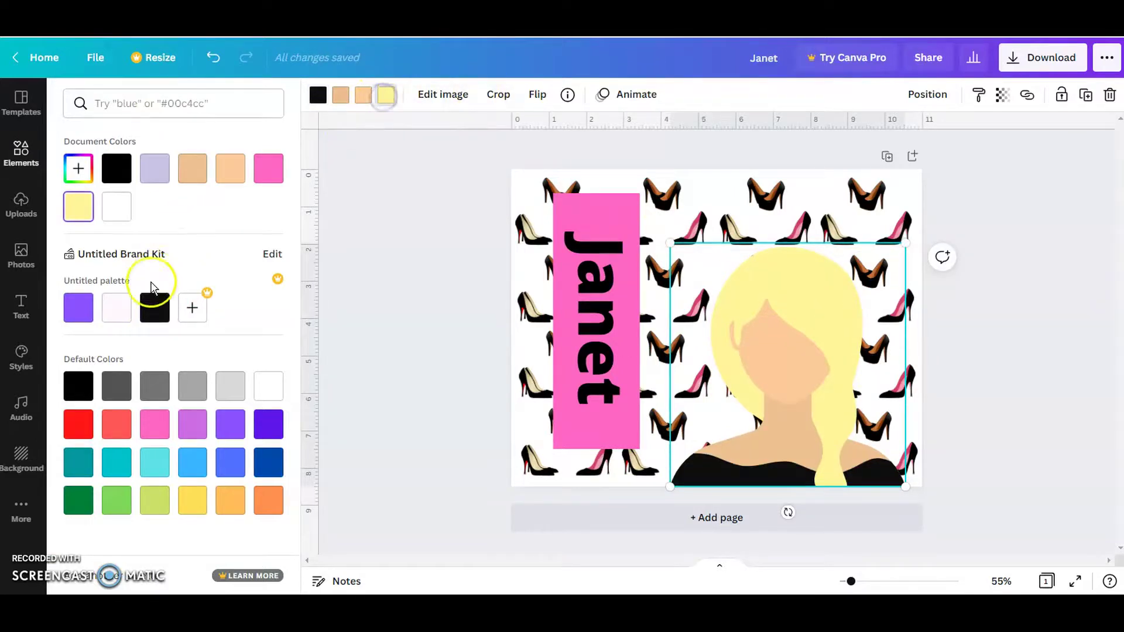
click(191, 177)
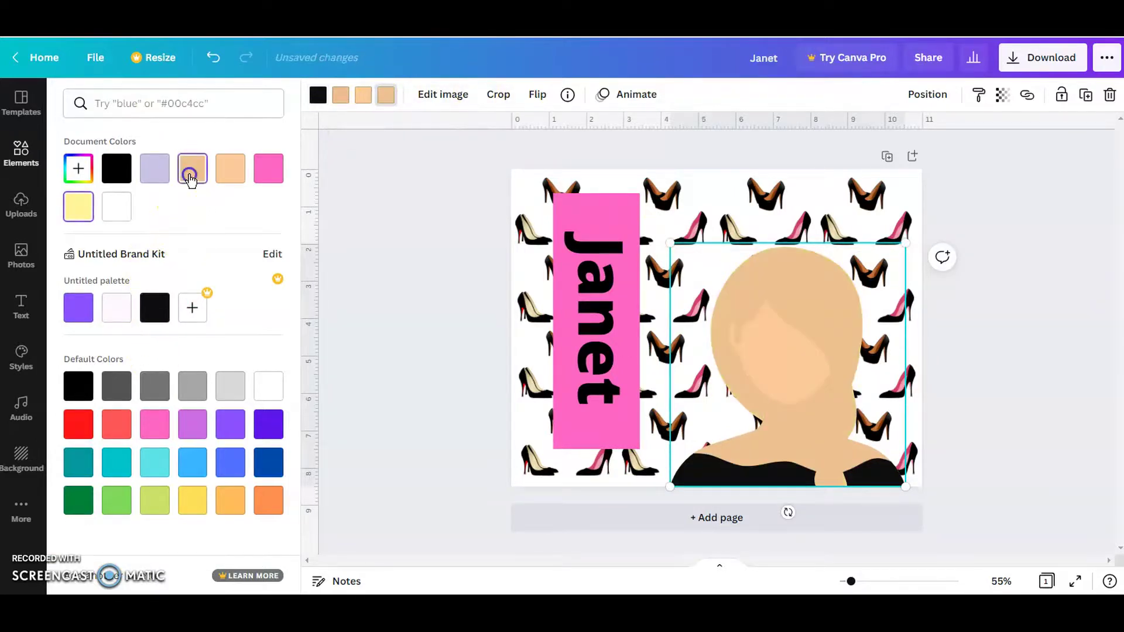
Recolour the woman's face with the custom brown #A68058 and apply the same brown to her neck and shoulders.
click(363, 96)
click(78, 169)
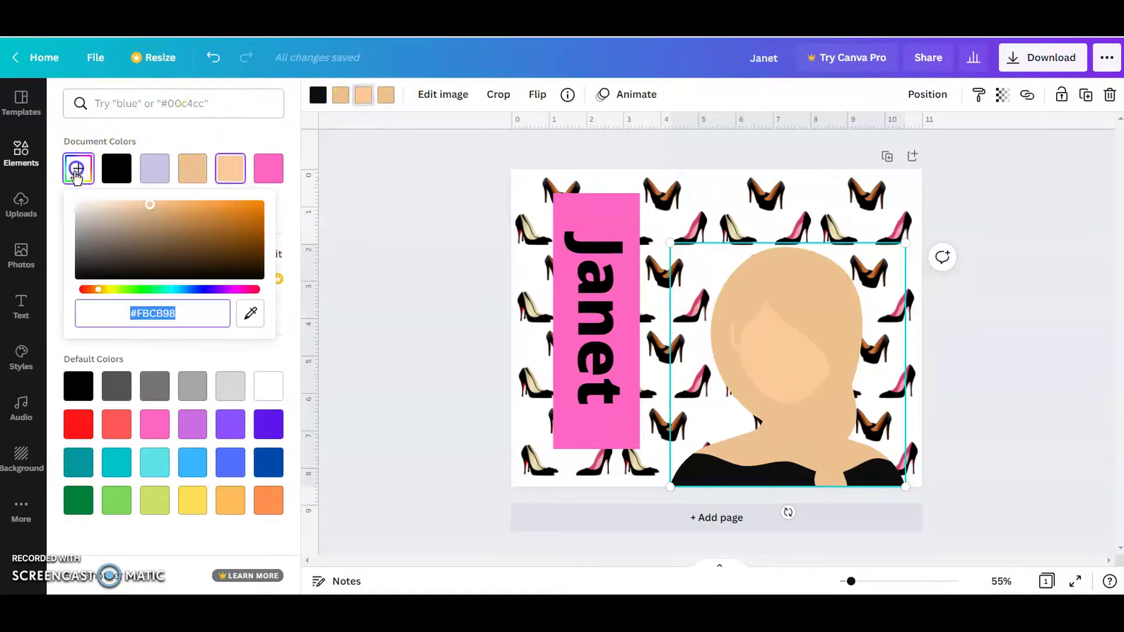
drag(185, 248, 164, 229)
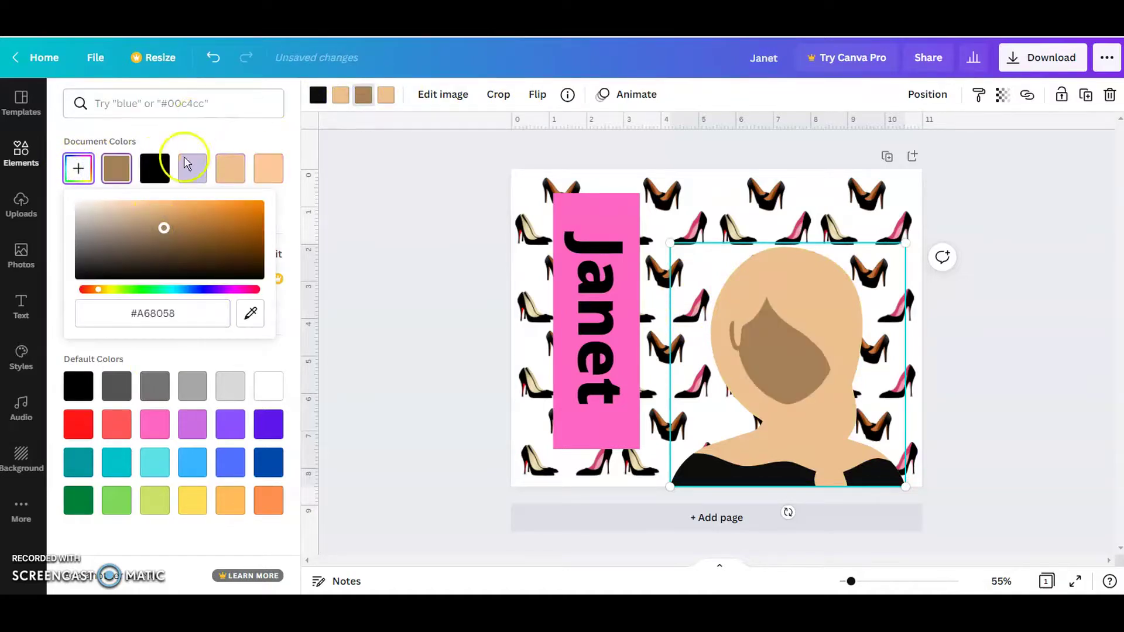
click(340, 95)
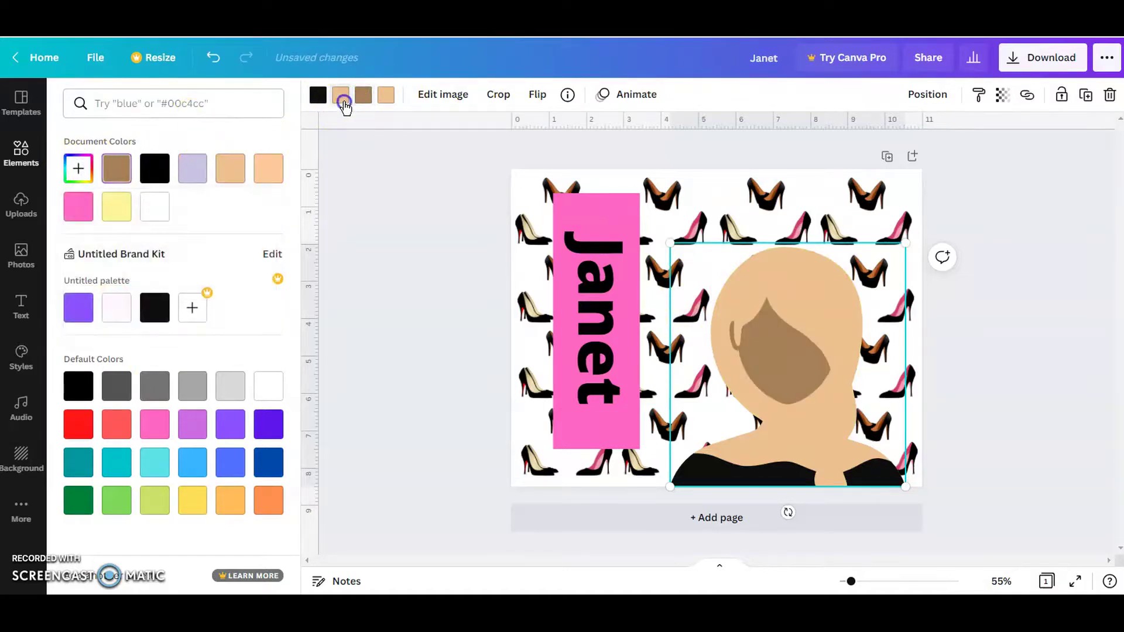
click(116, 169)
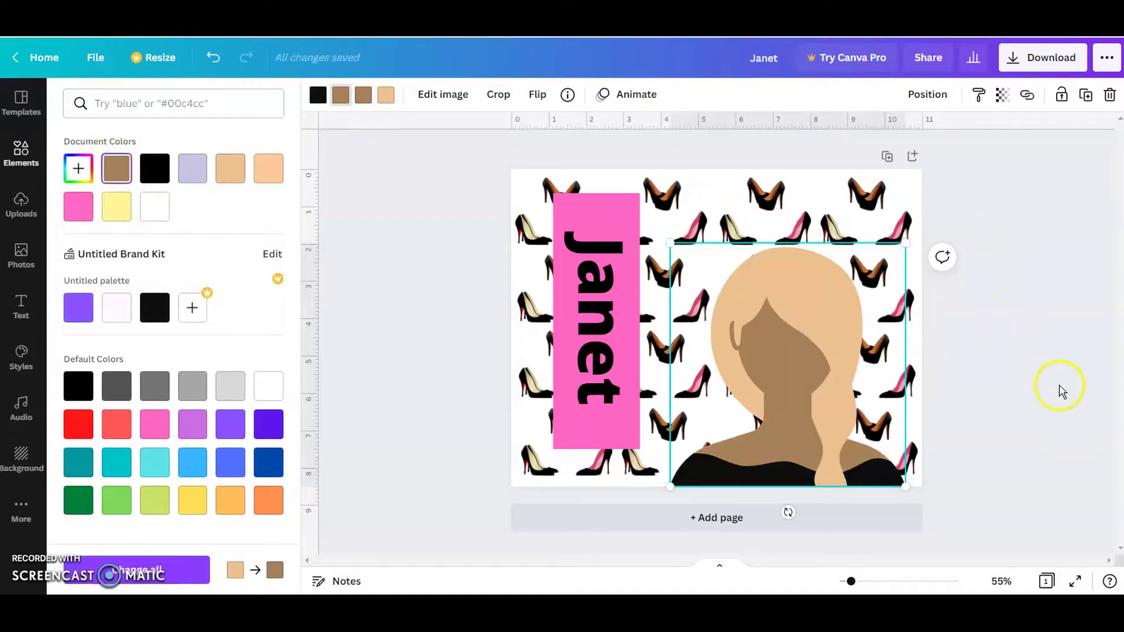
Recolour the woman's hair black from the document colours.
click(385, 95)
click(154, 169)
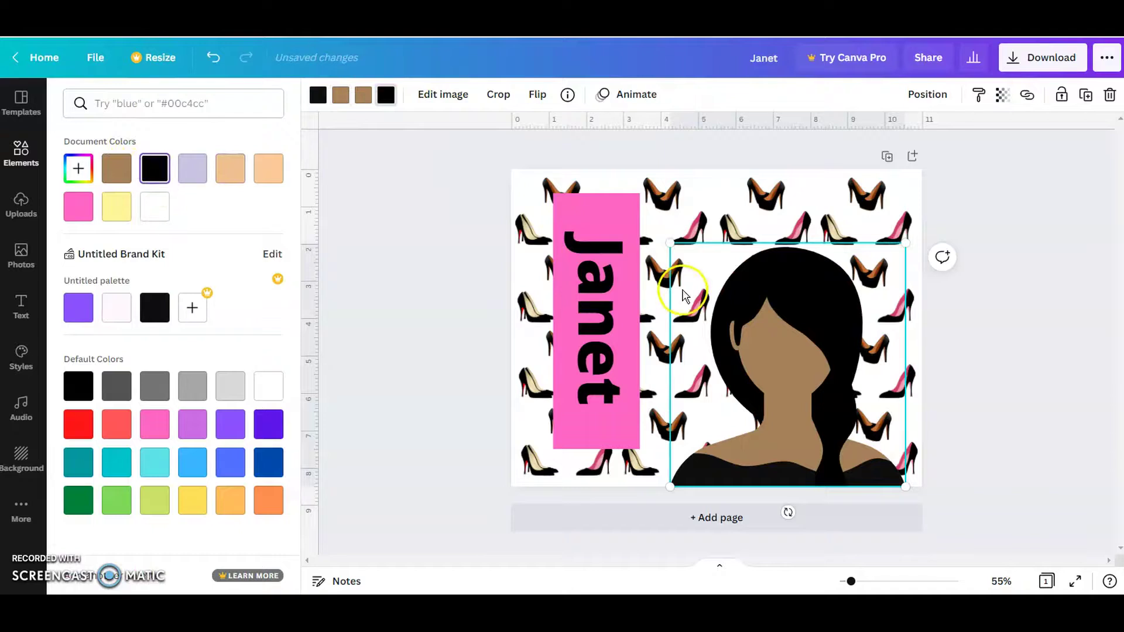
click(1083, 349)
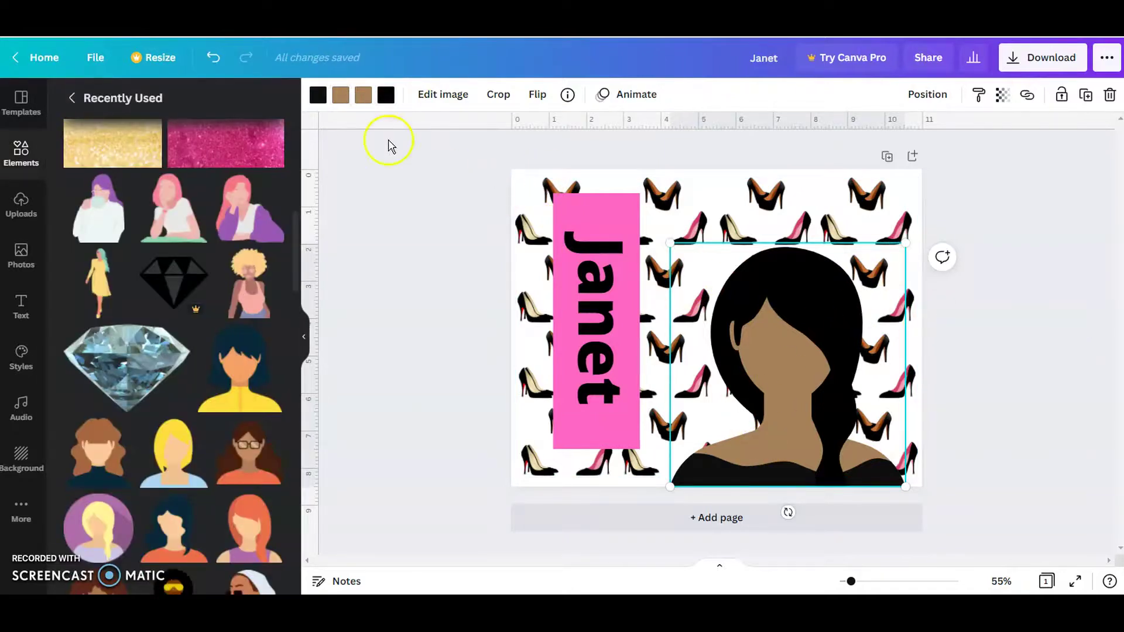
Recolour the woman's top with the document pink that matches the name banner, and deselect the illustration.
click(318, 96)
click(242, 166)
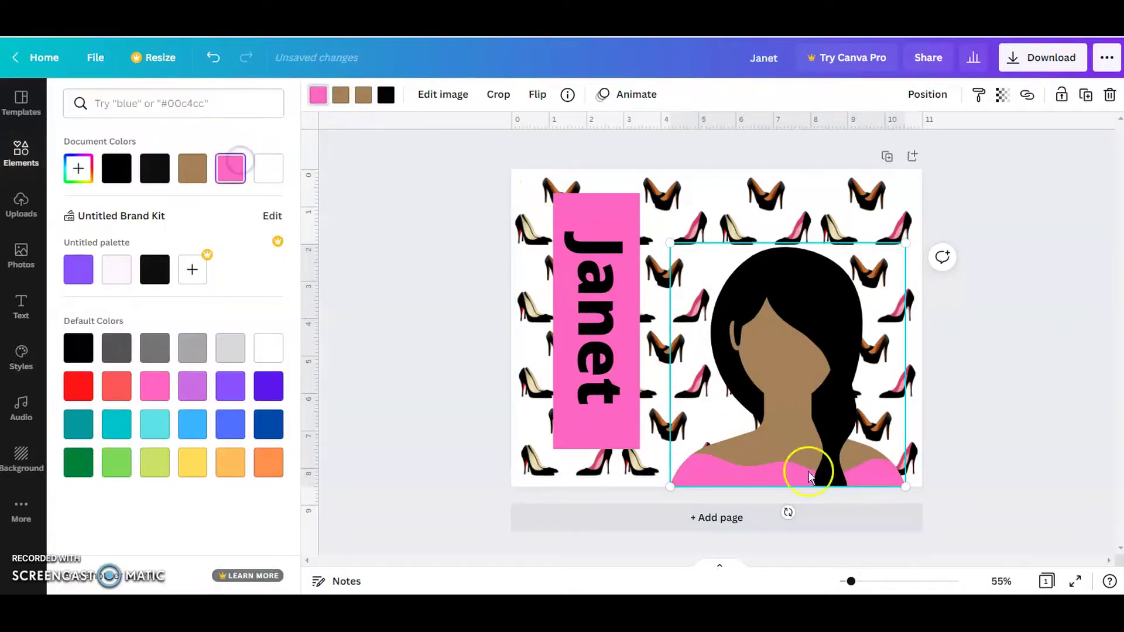
click(1007, 363)
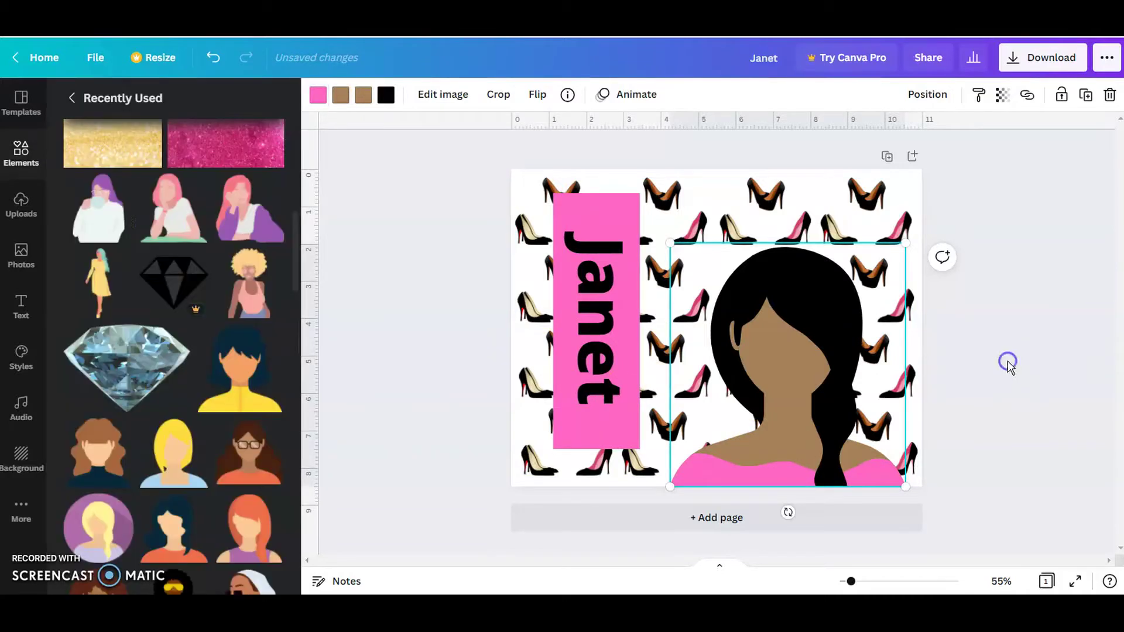
click(1011, 358)
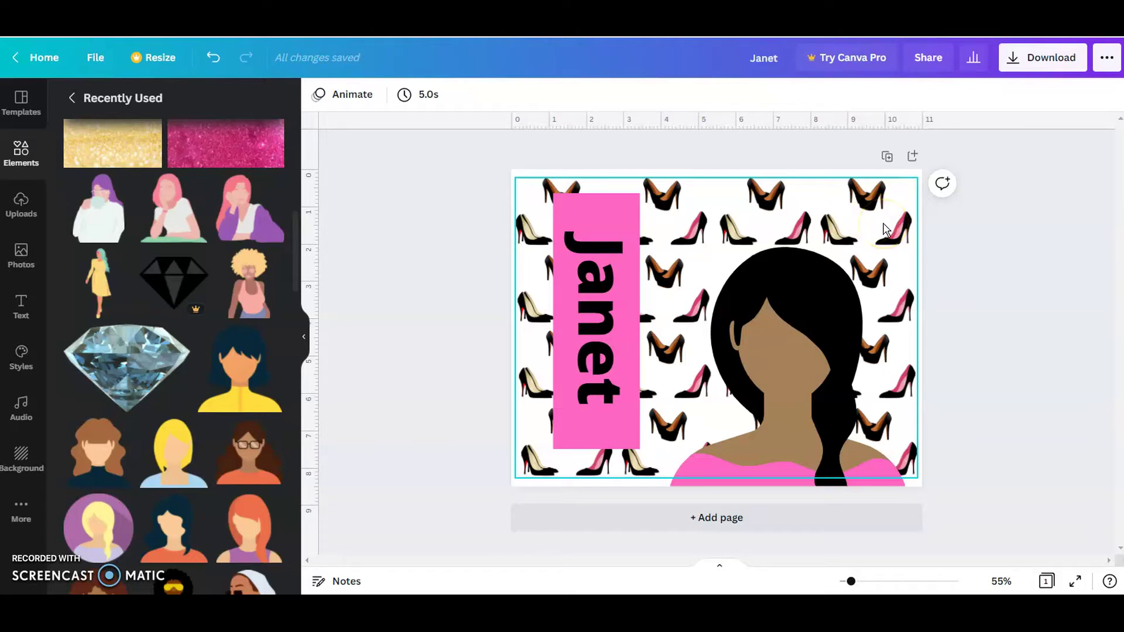
click(806, 348)
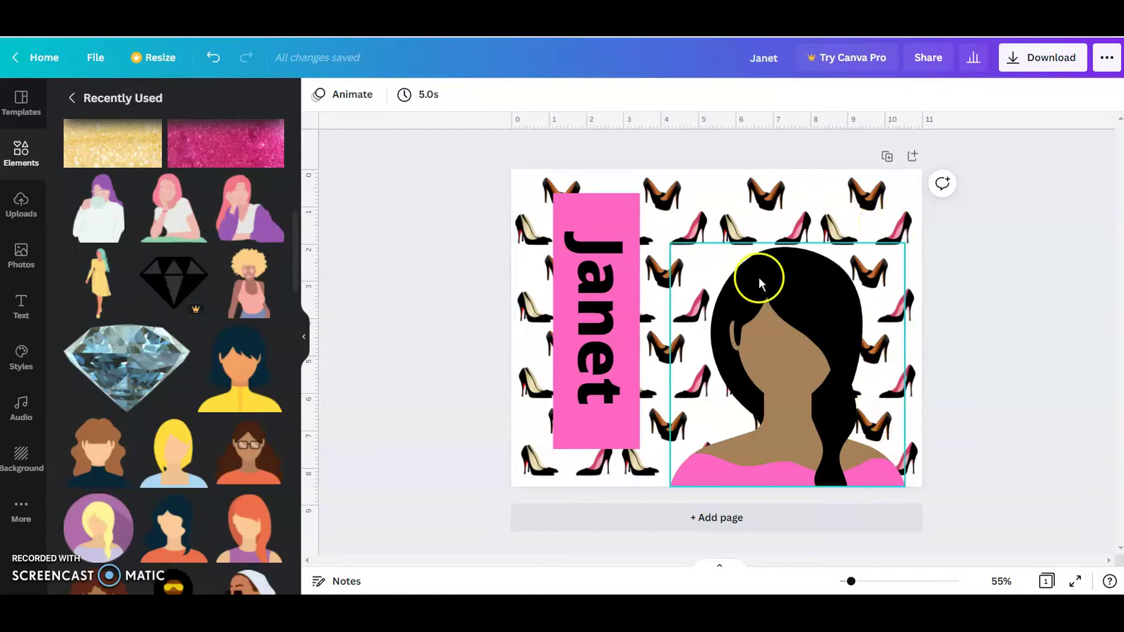